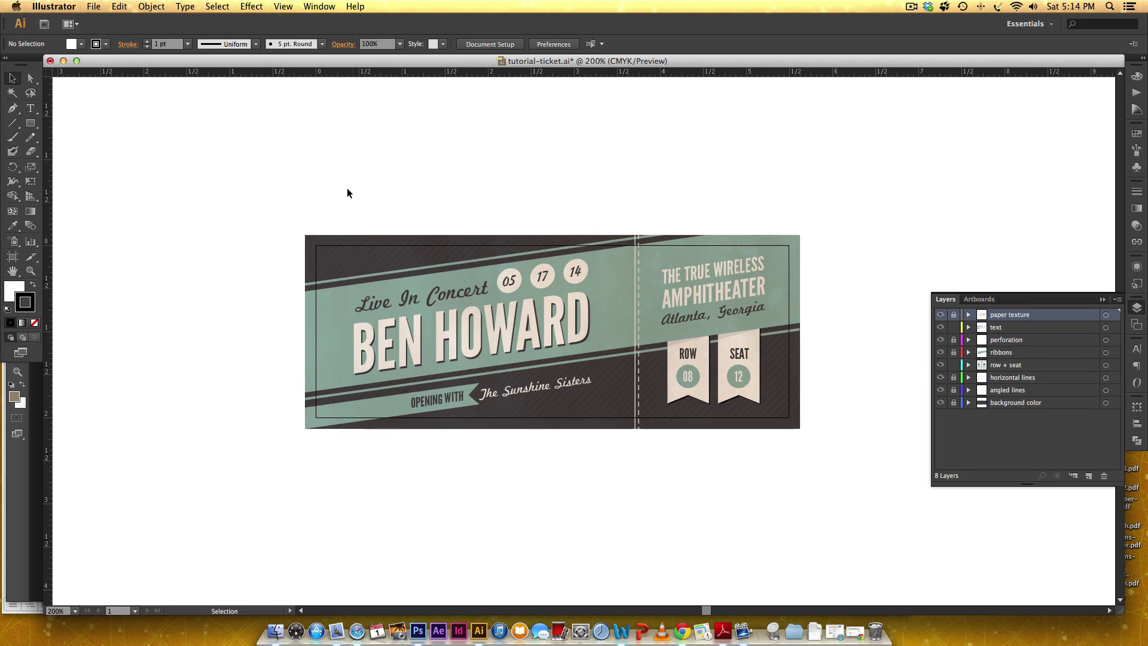
Step: Set the export of tutorial-ticket.psd to Photoshop (psd) in the 0204 folder, using artboards
click(940, 315)
click(941, 316)
click(94, 7)
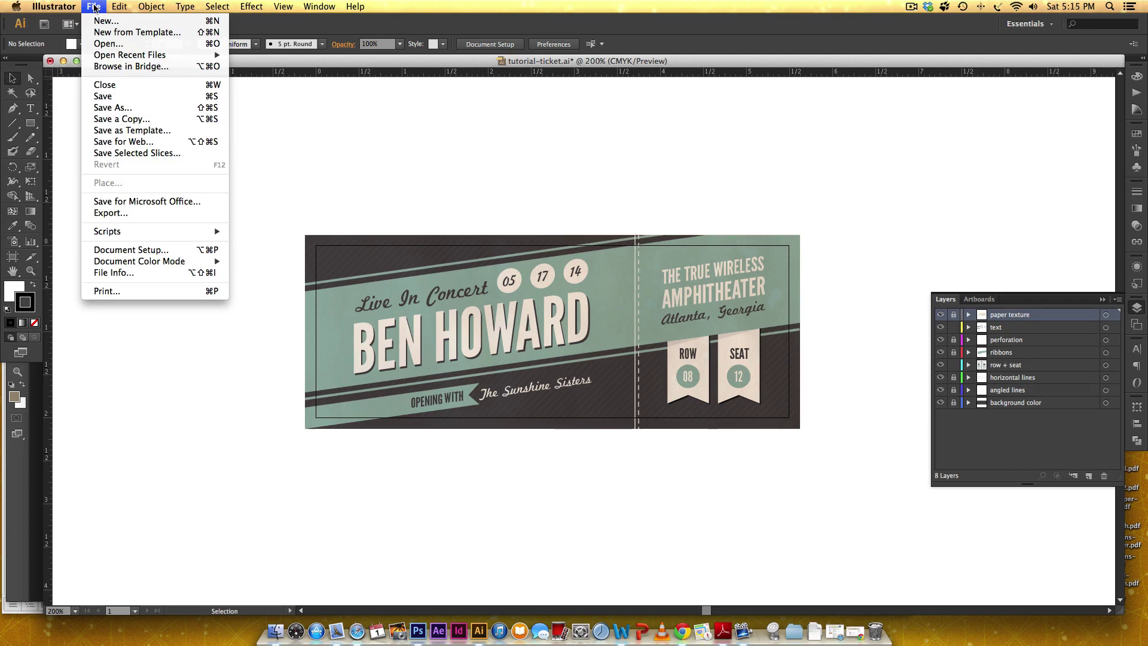
click(131, 215)
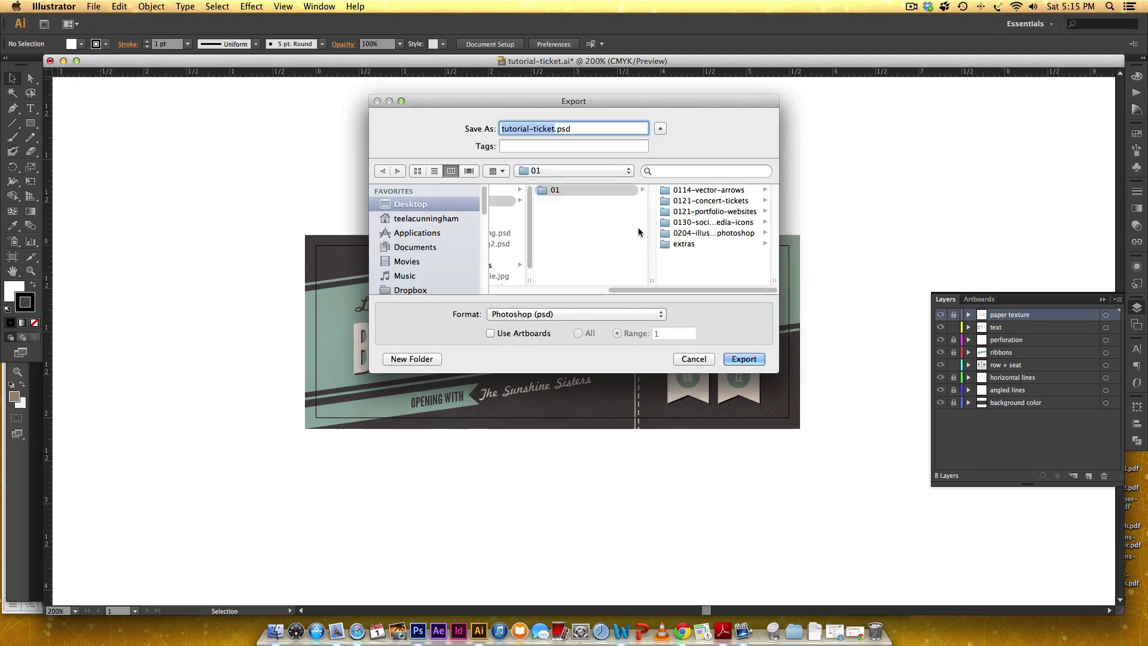
click(690, 233)
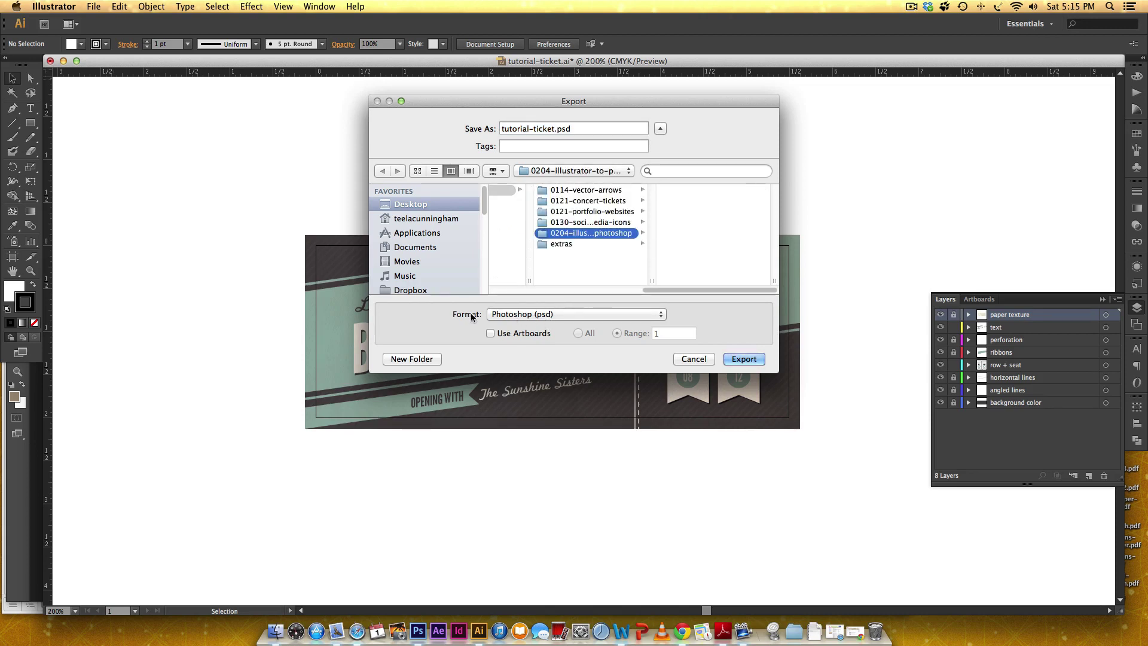
click(587, 314)
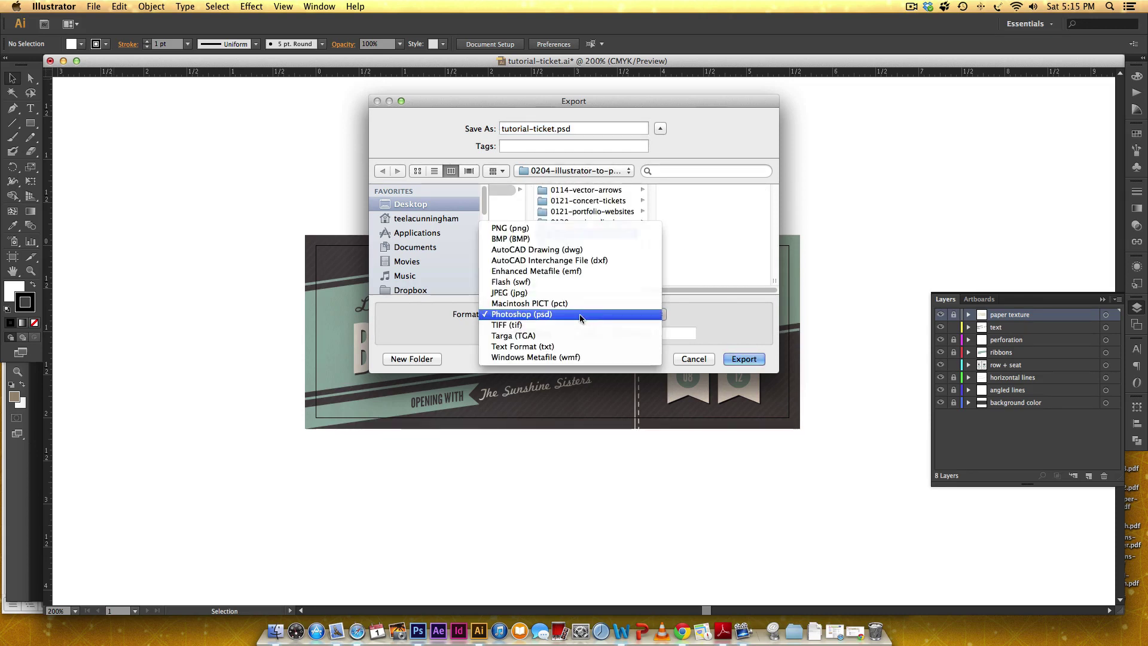
click(540, 314)
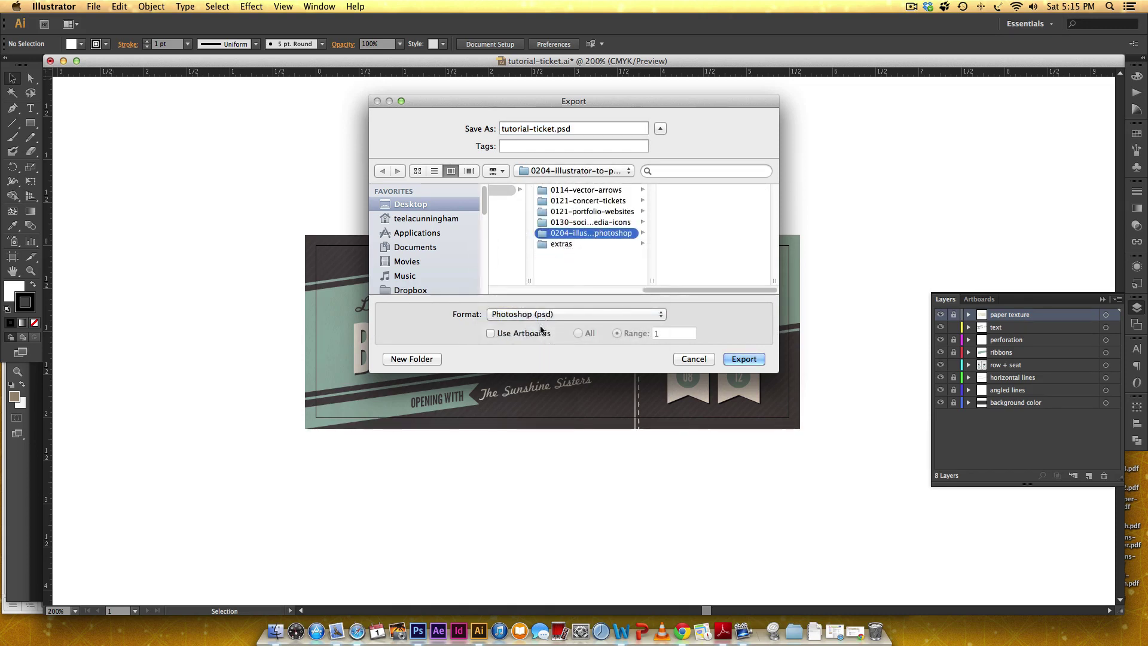
click(491, 333)
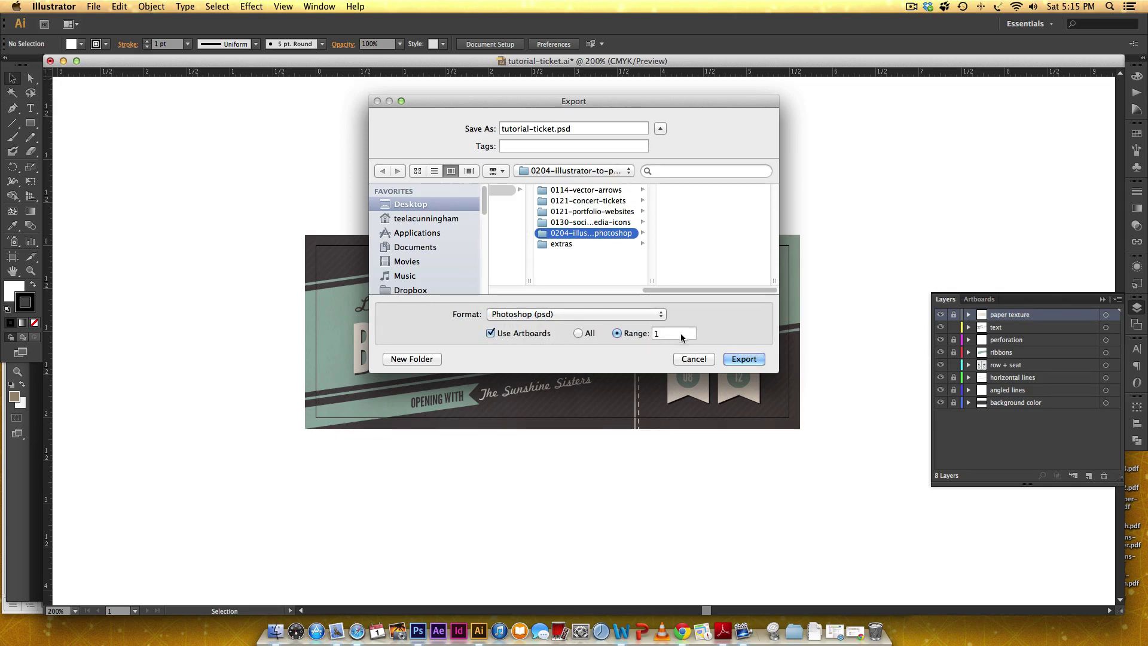
Step: Keep CMYK colour, High (300 ppi) resolution and Type Optimized (Hinted) anti-aliasing for the PSD export
click(743, 361)
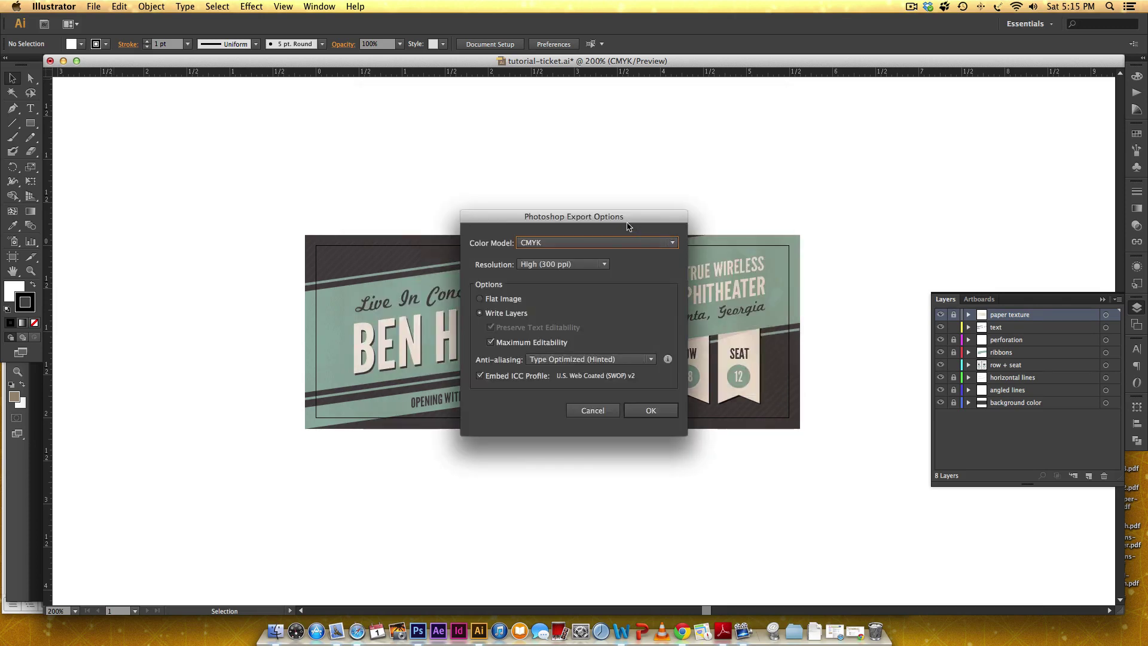
click(543, 243)
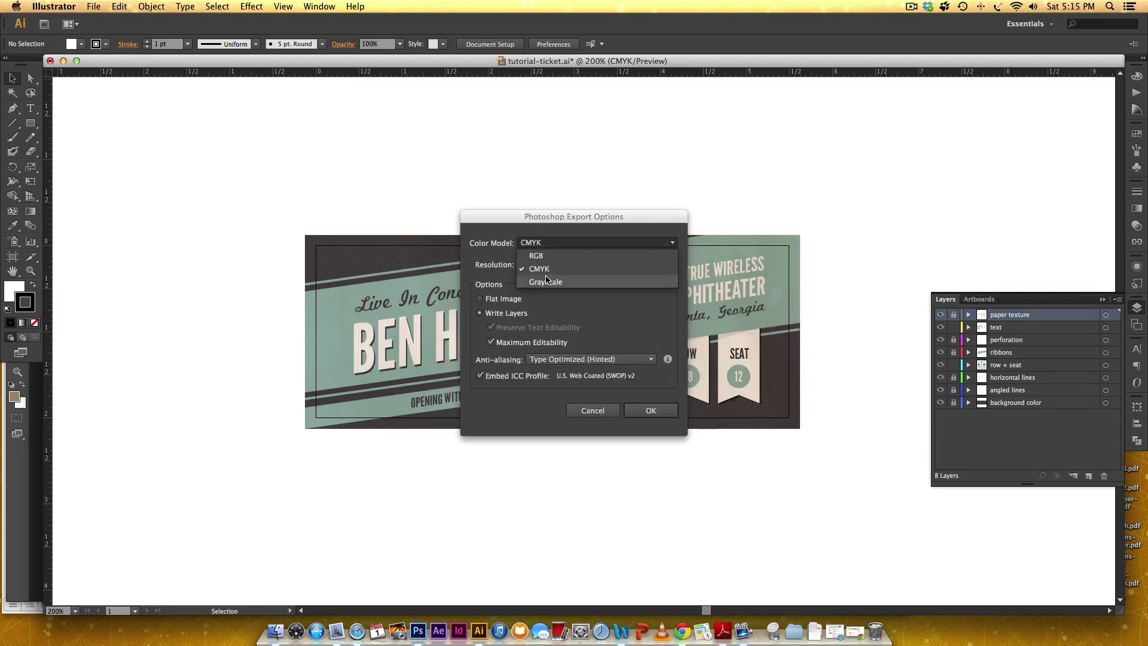
click(546, 272)
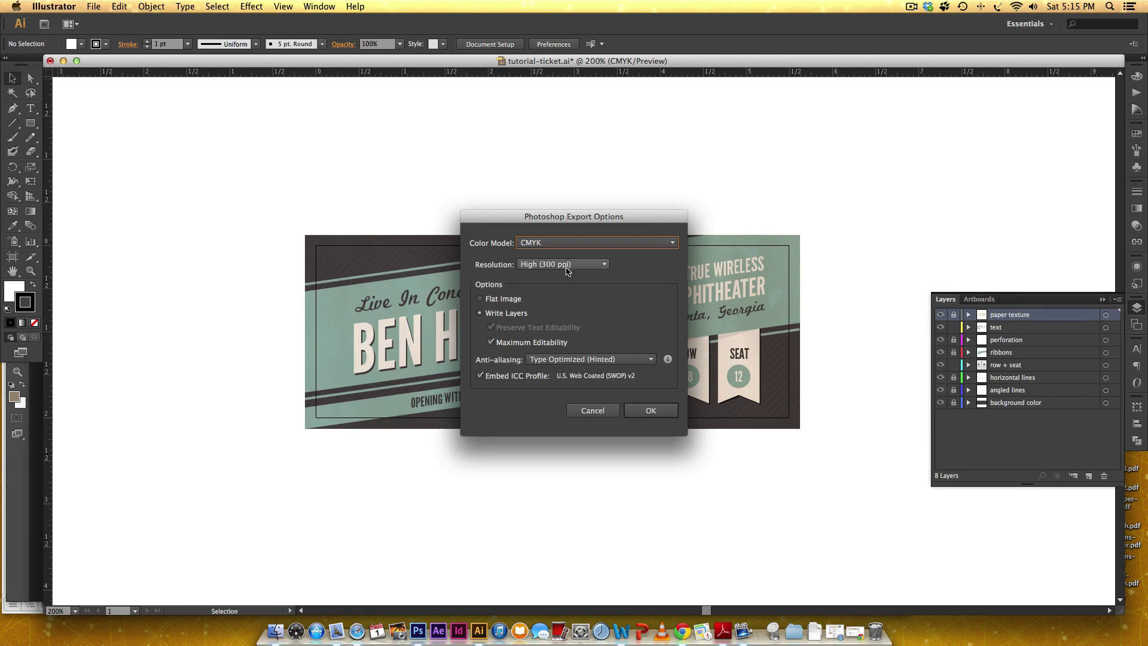
click(566, 271)
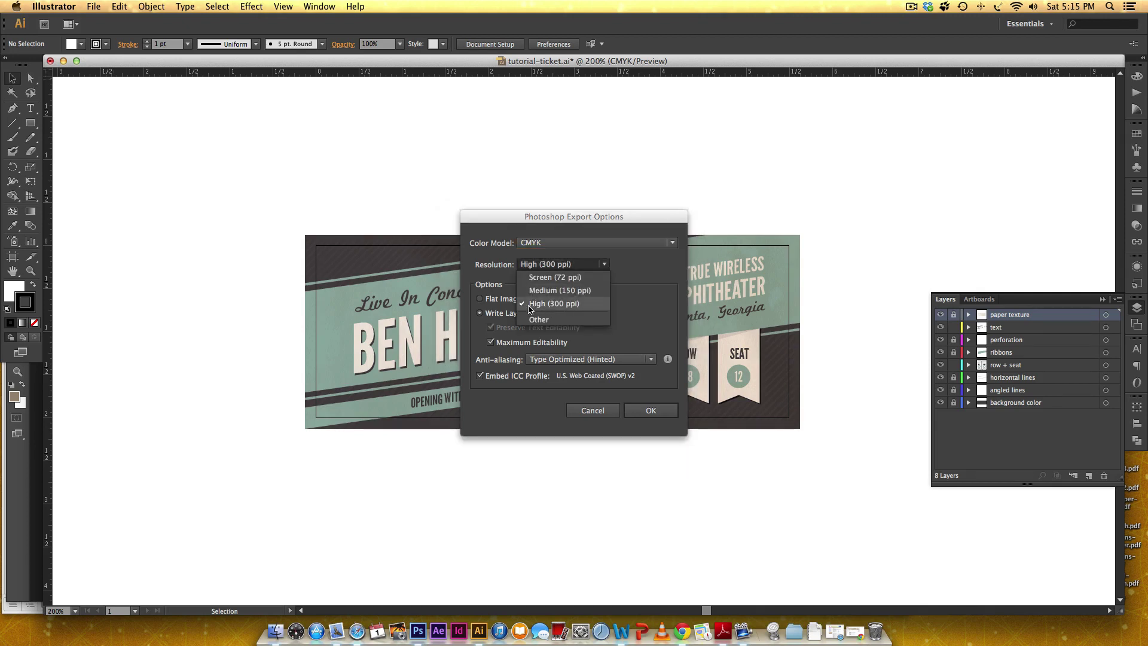
click(567, 304)
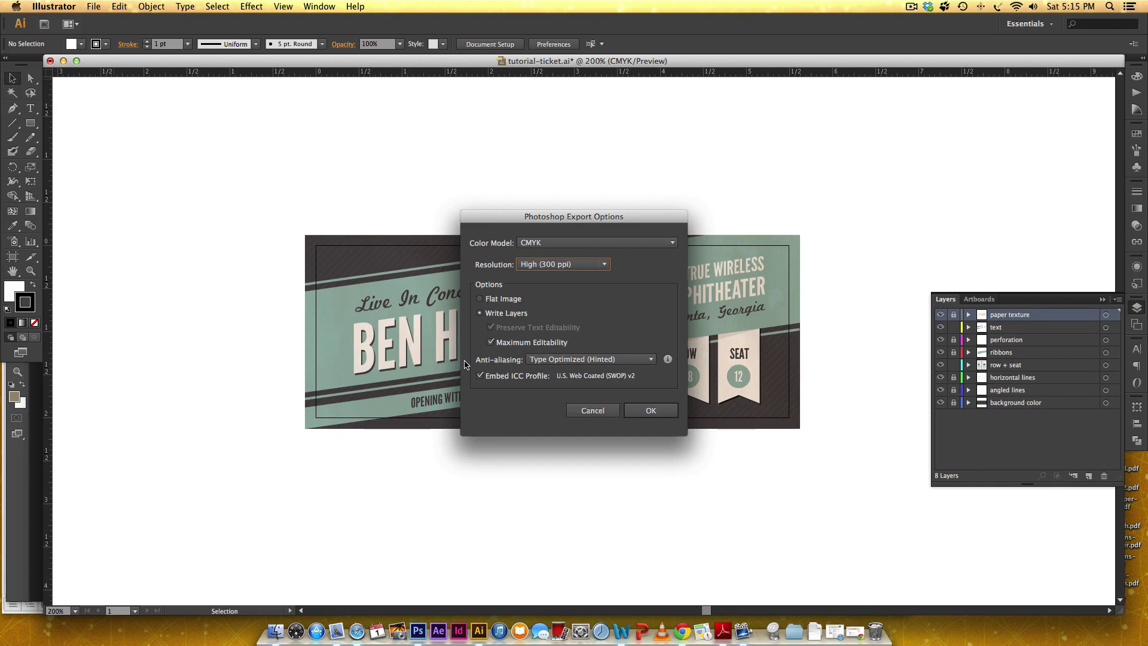
click(576, 361)
click(574, 398)
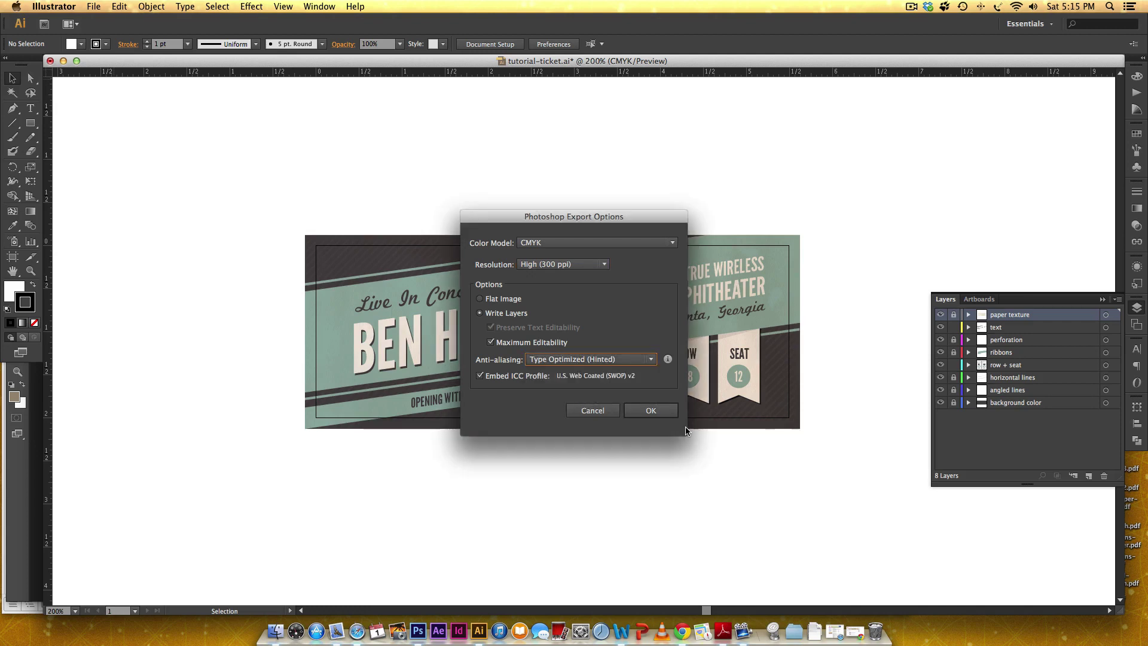
Step: Accept the Photoshop export options and dismiss the flattening alert to write the layered PSD
click(651, 412)
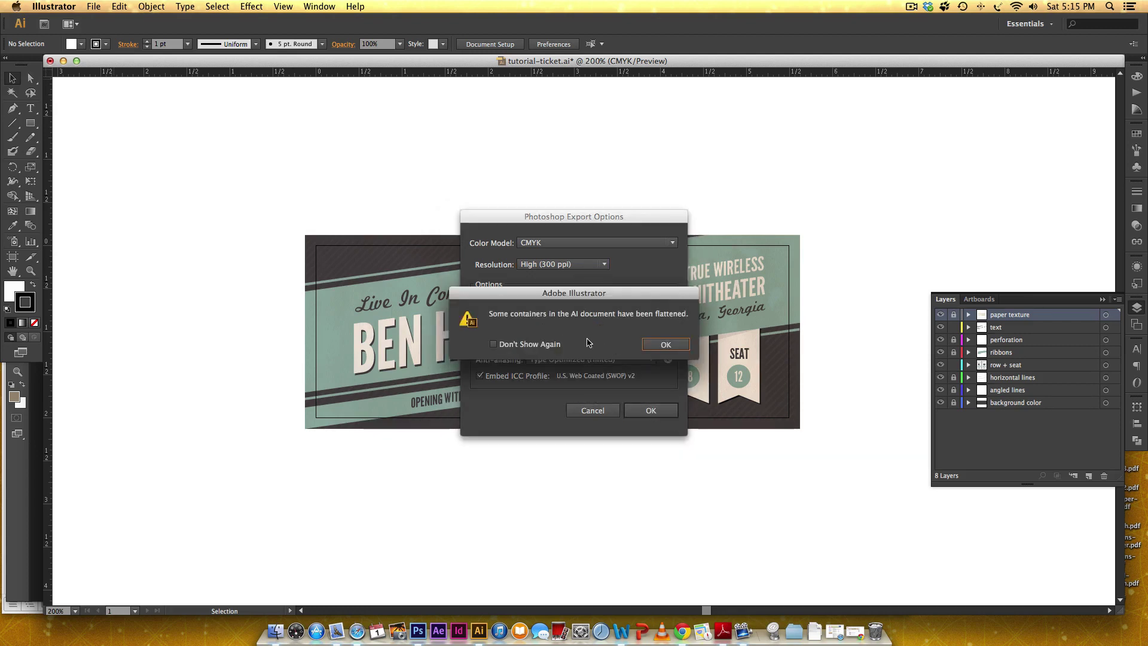
drag(598, 308, 592, 309)
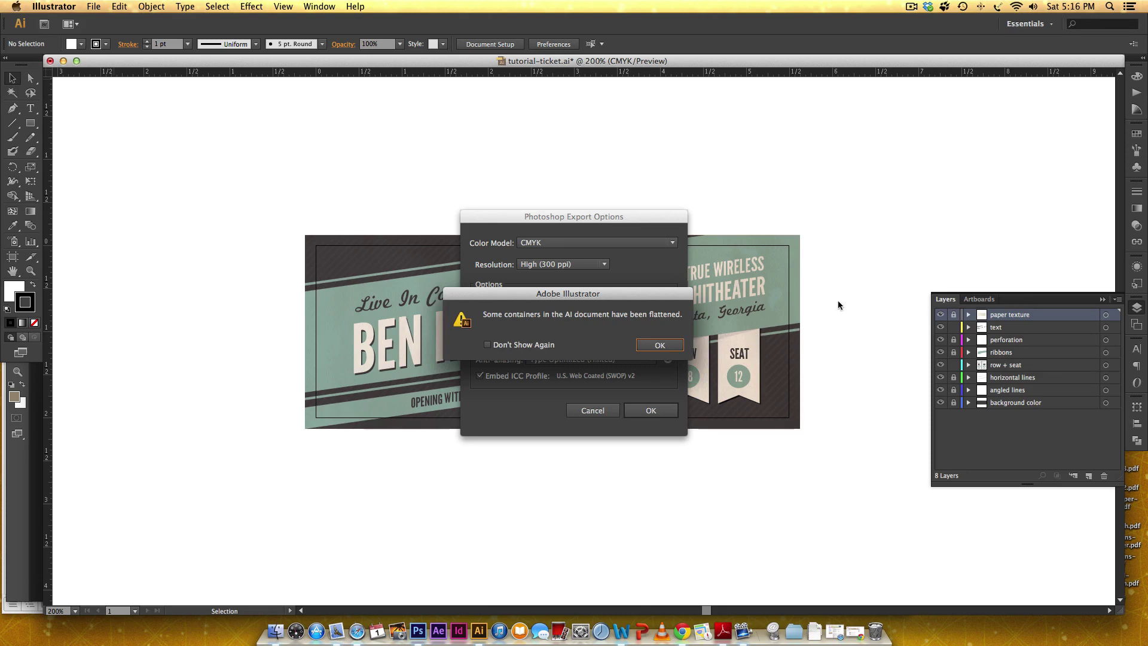
click(645, 351)
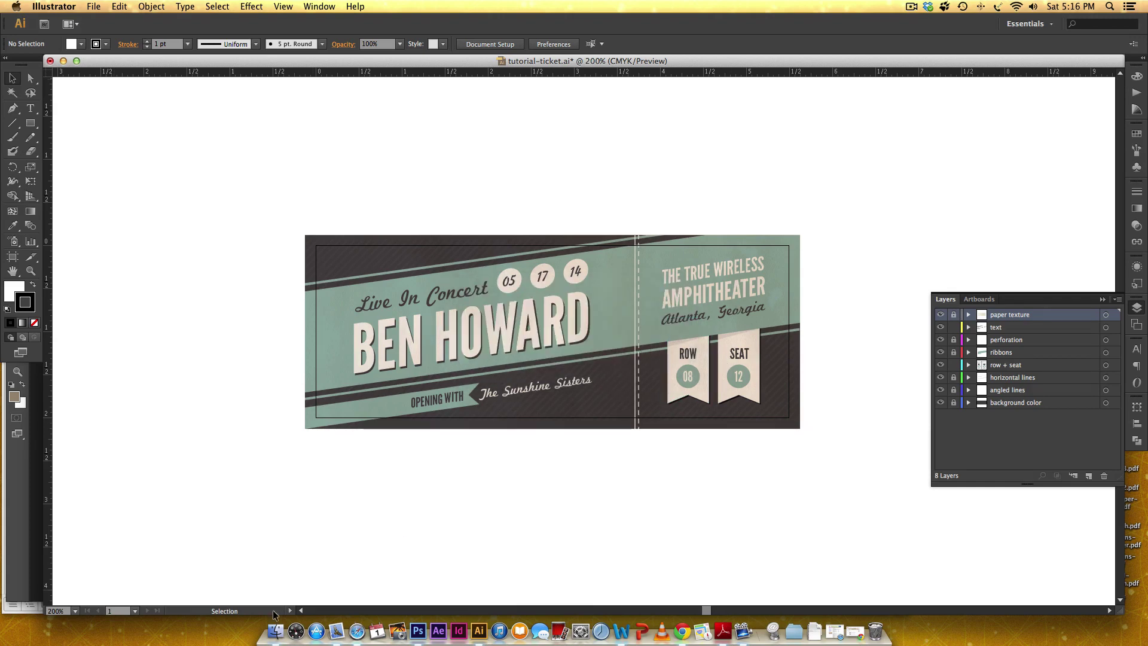
Step: Open tutorial-ticket-01.psd from the export folder in Finder so it loads in Photoshop
click(274, 631)
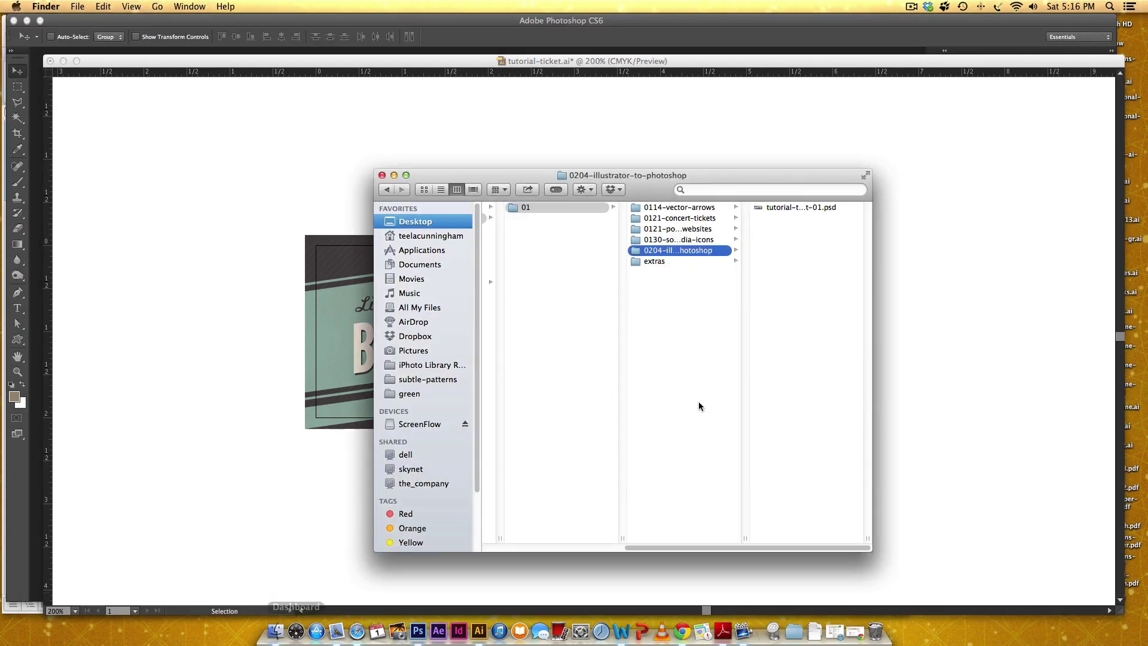
click(809, 208)
double_click(809, 204)
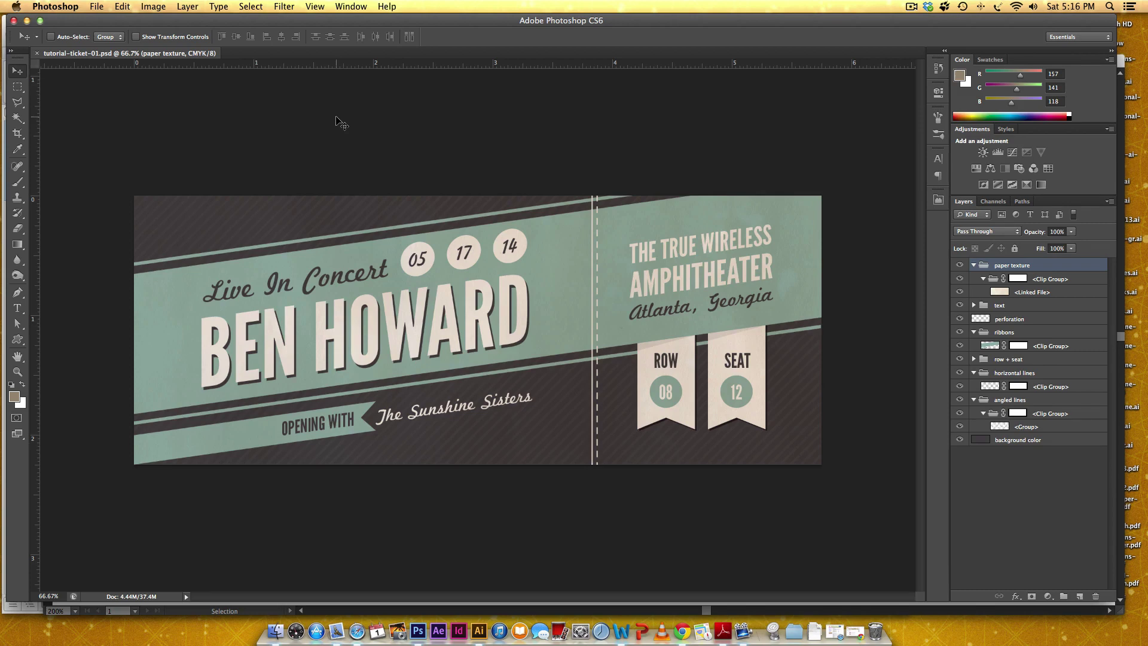
Step: Compare the Illustrator original, then bring tutorial-ticket-01.psd in Photoshop back to the front
click(479, 631)
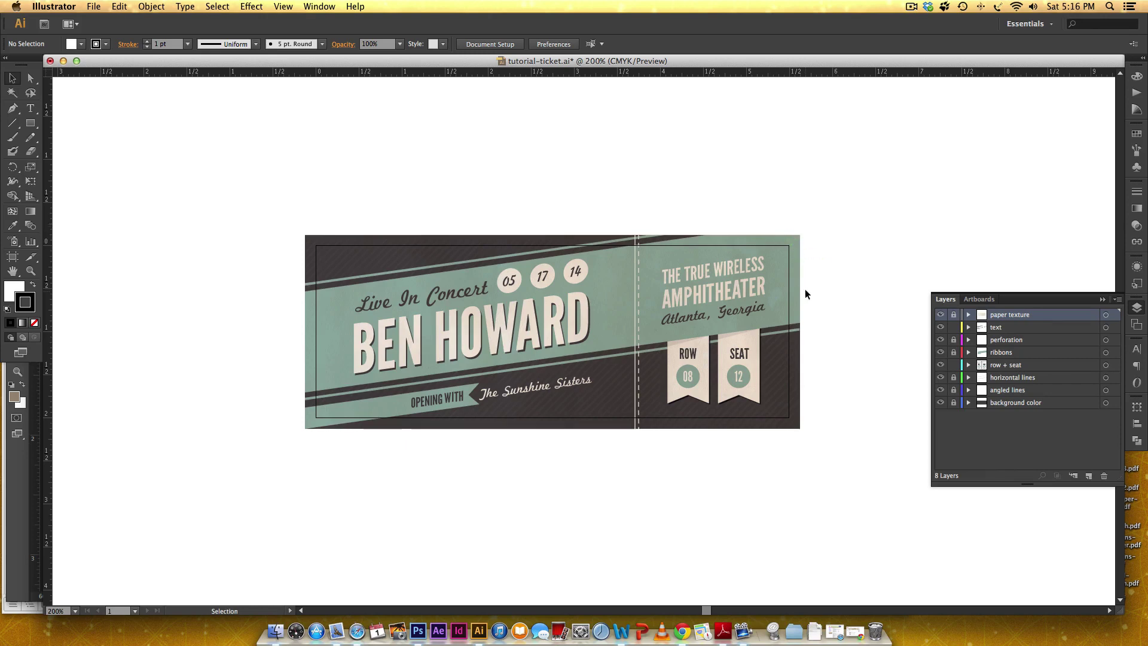
click(418, 629)
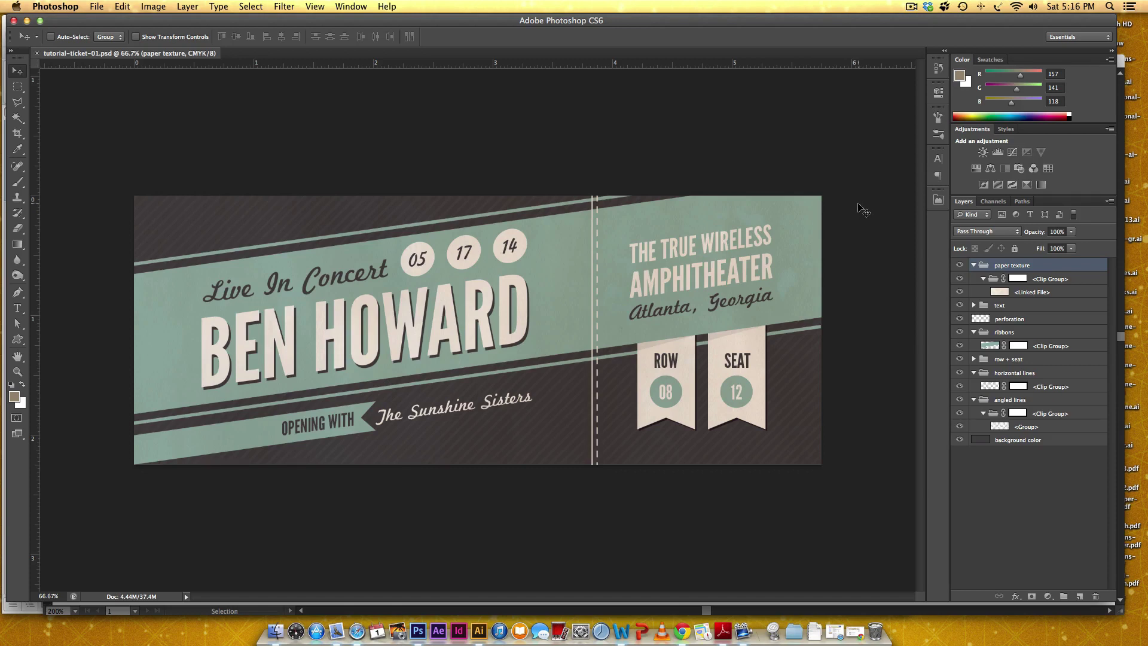
Step: Add GuideGuide margin guides 0.125 in inside all four edges of the ticket
click(937, 202)
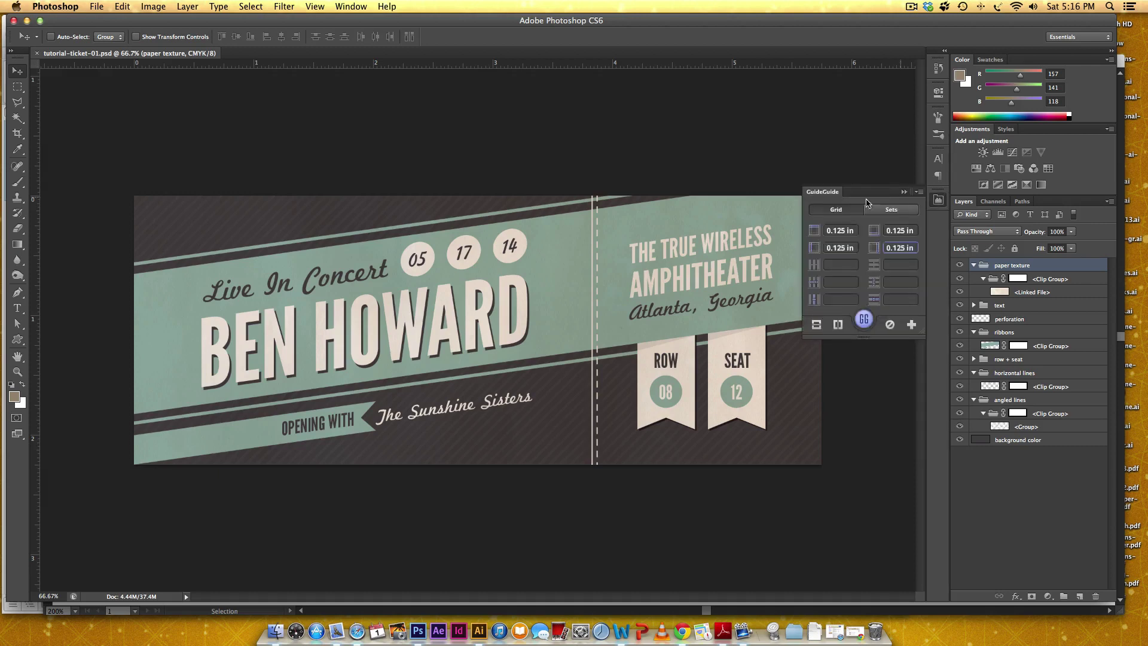
drag(35, 192, 27, 149)
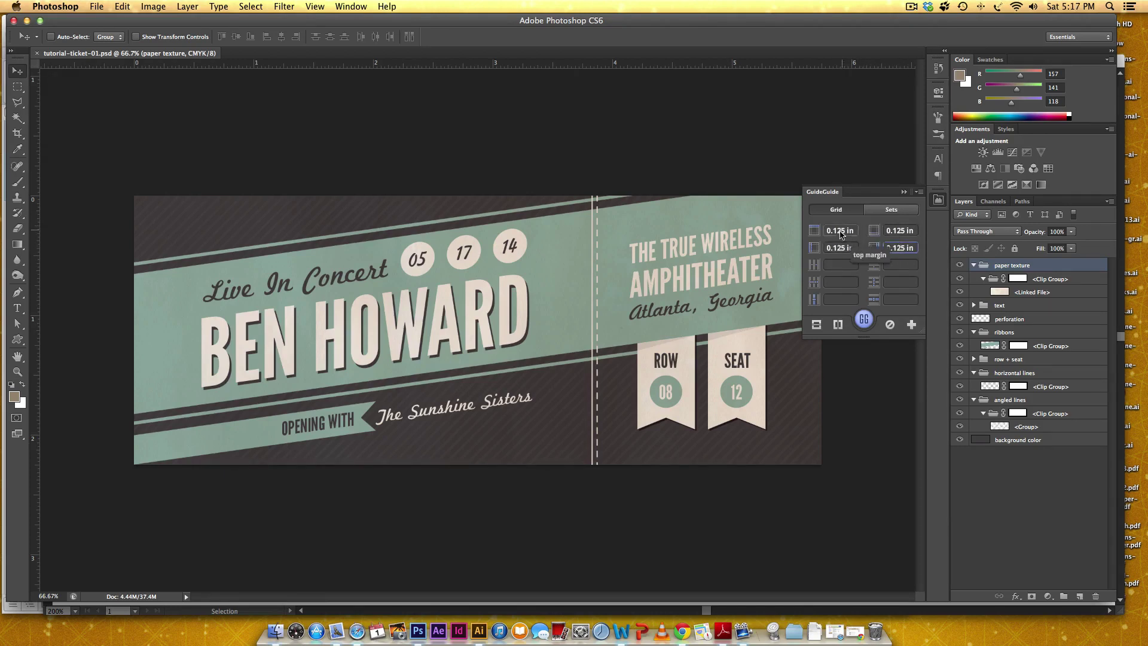
click(863, 321)
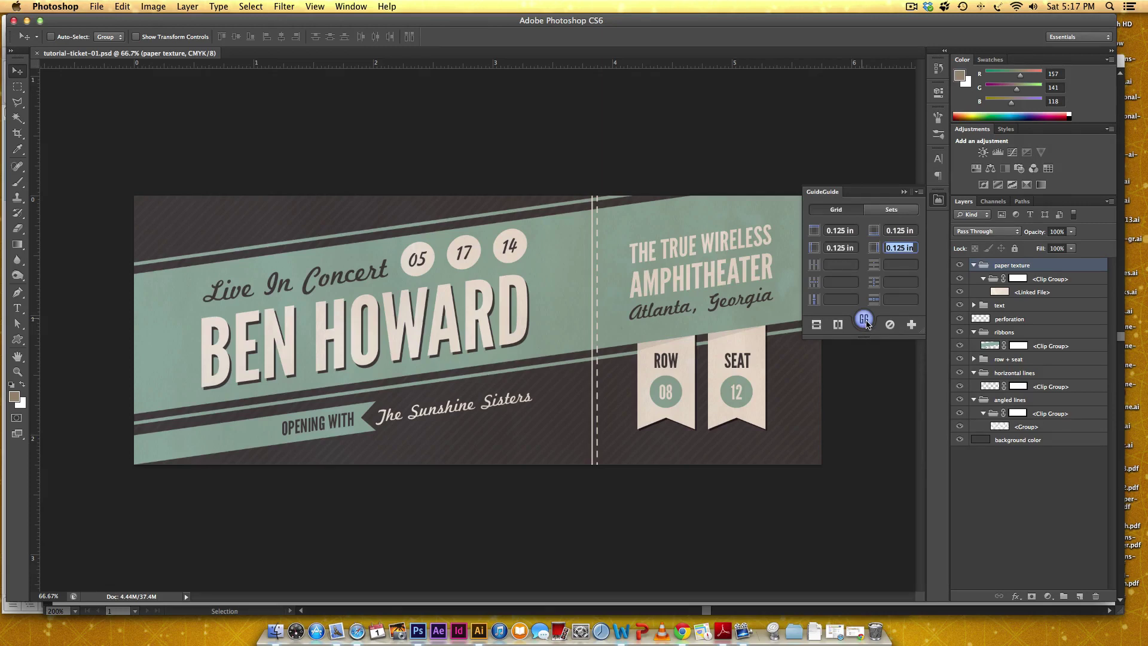
click(864, 320)
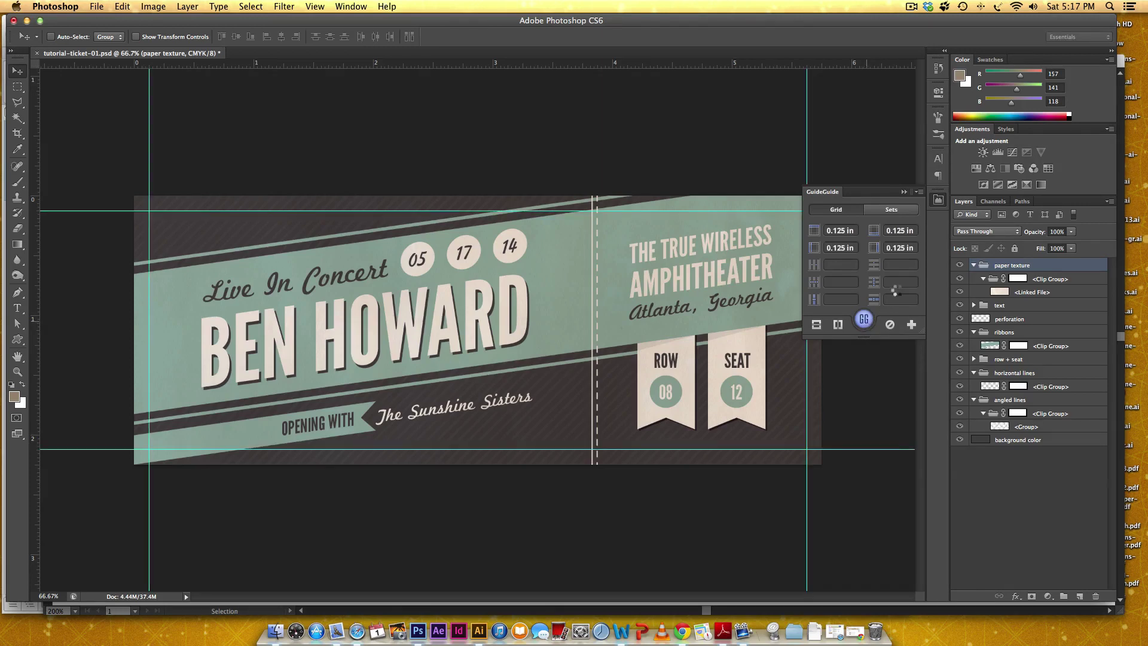
click(906, 191)
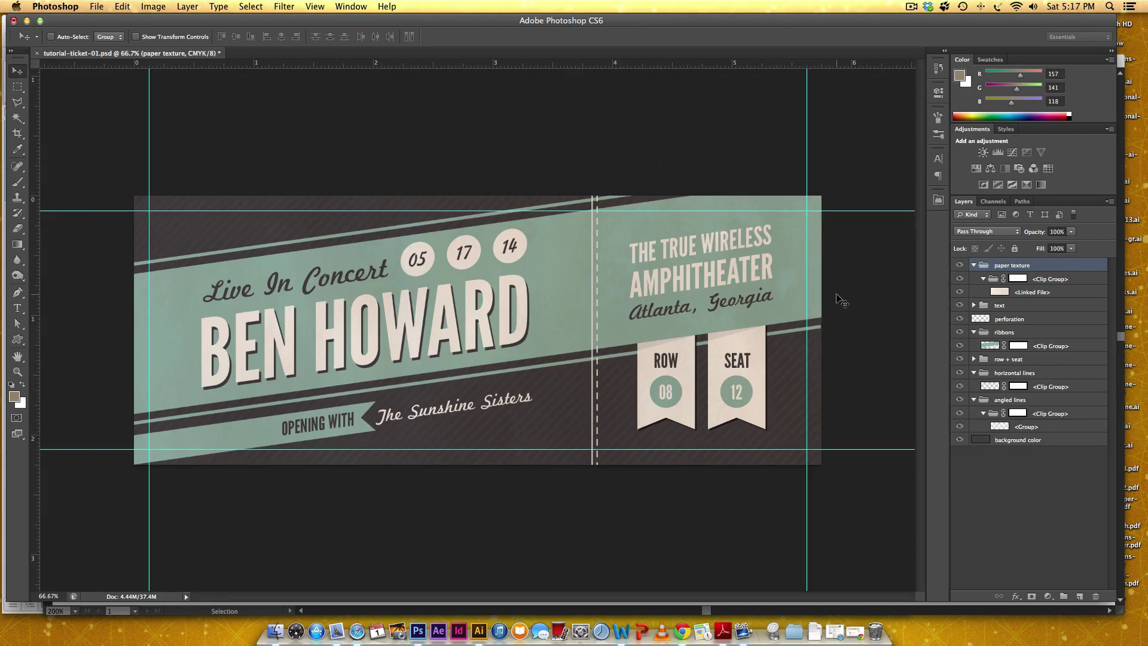
key(super+semicolon)
key(super+semicolon)
click(1062, 442)
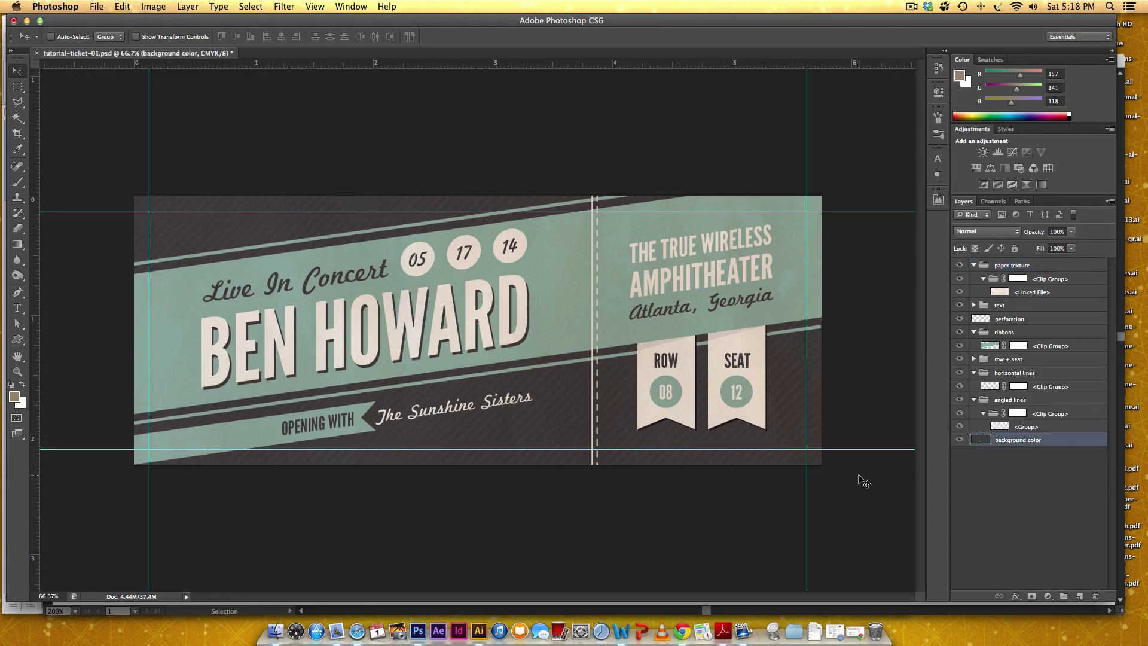
Step: Hide the paper texture and put the background color layer in a collapsed folder named 'background'
click(960, 266)
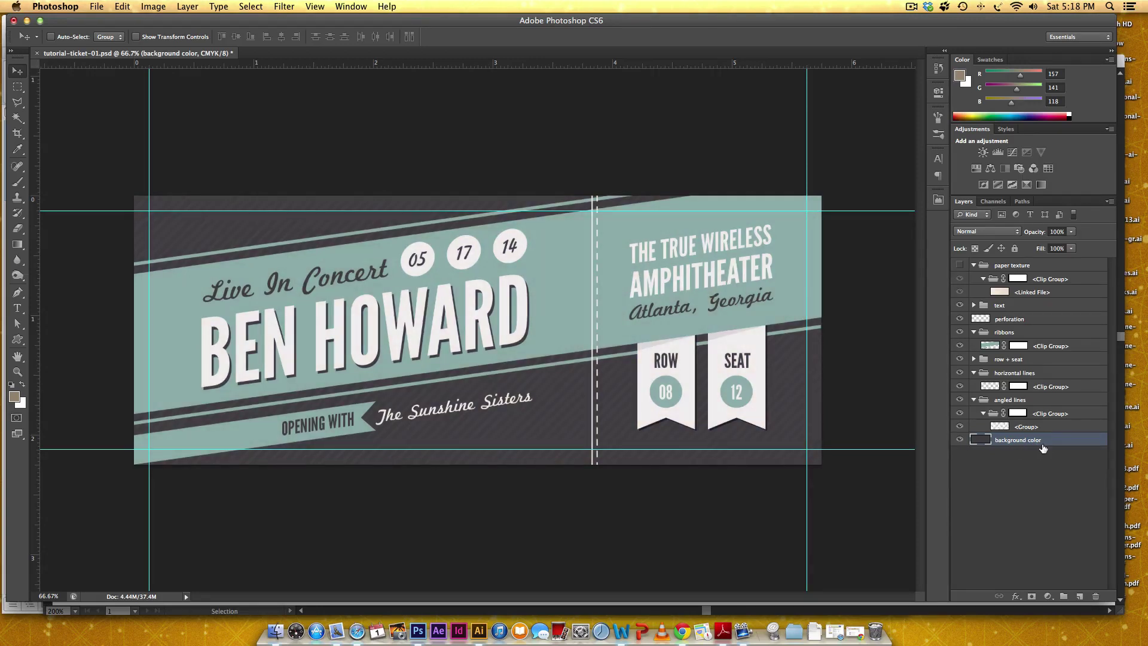
key(super+g)
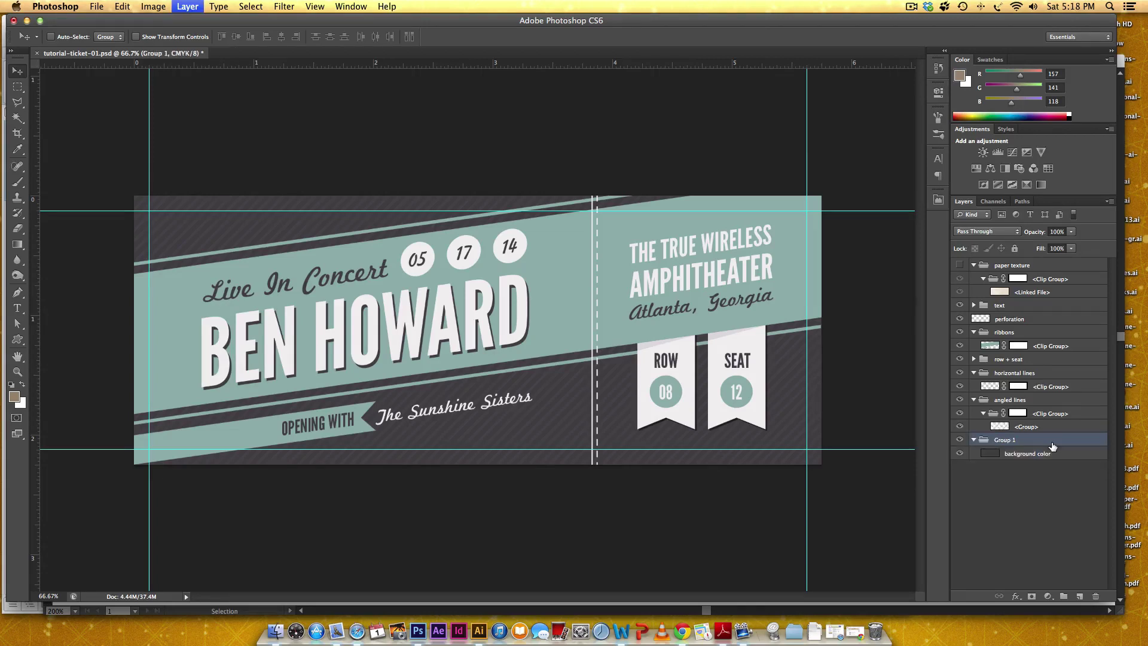
double_click(1004, 440)
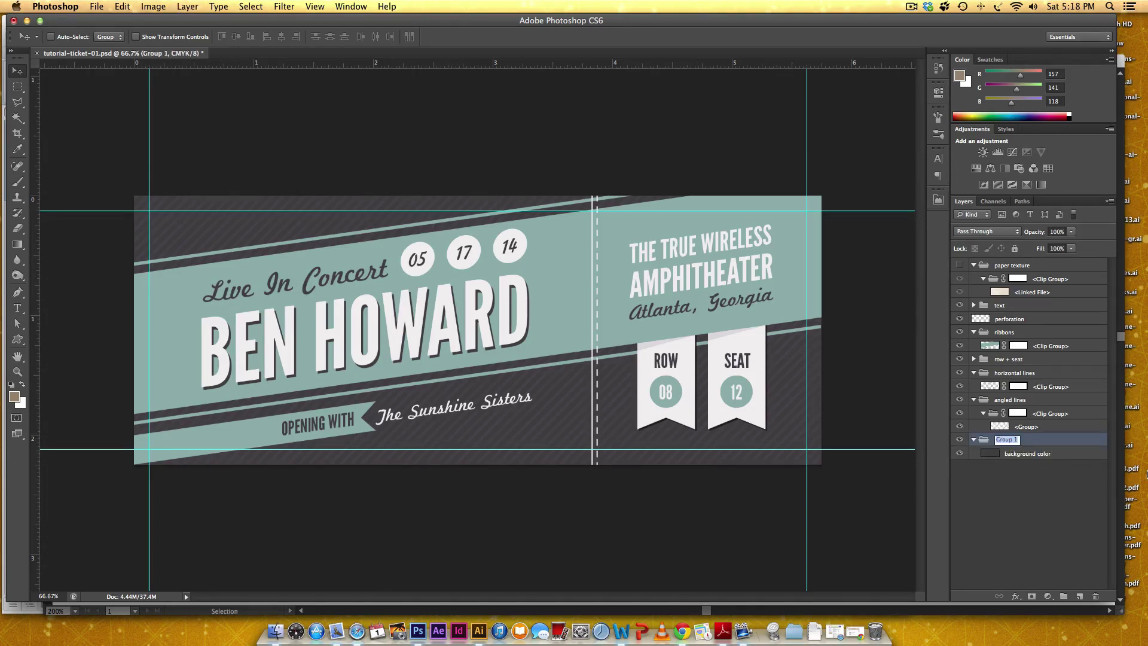
text(background)
key(Return)
click(973, 439)
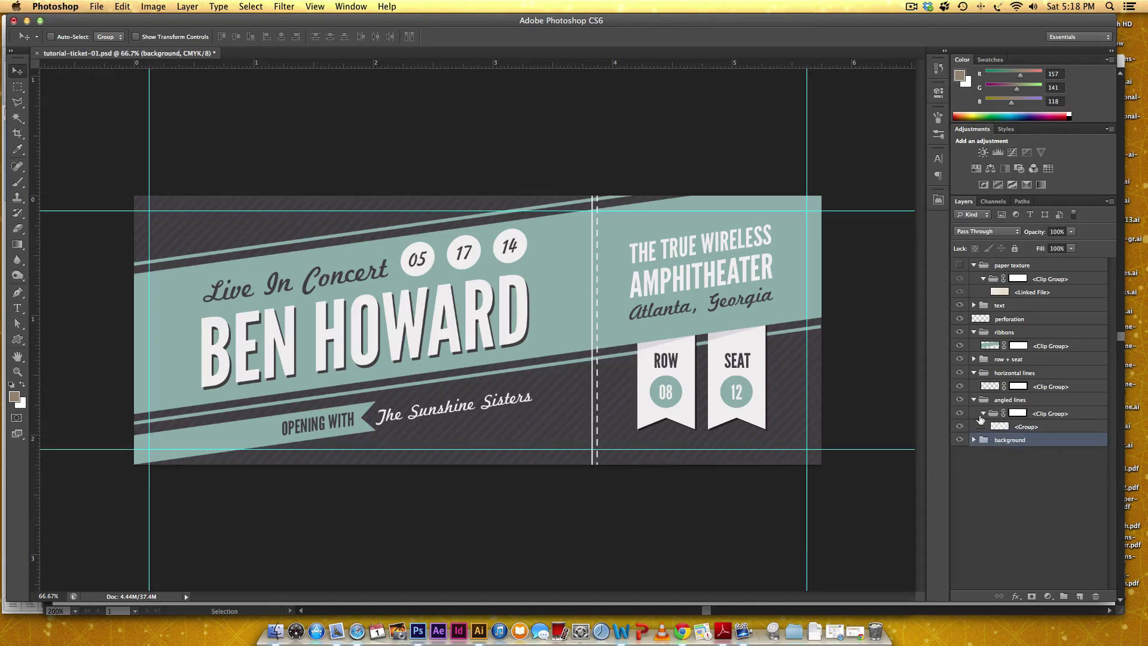
Step: Merge the angled-lines clip group into one vector-masked layer named 'angled lines'
click(1043, 426)
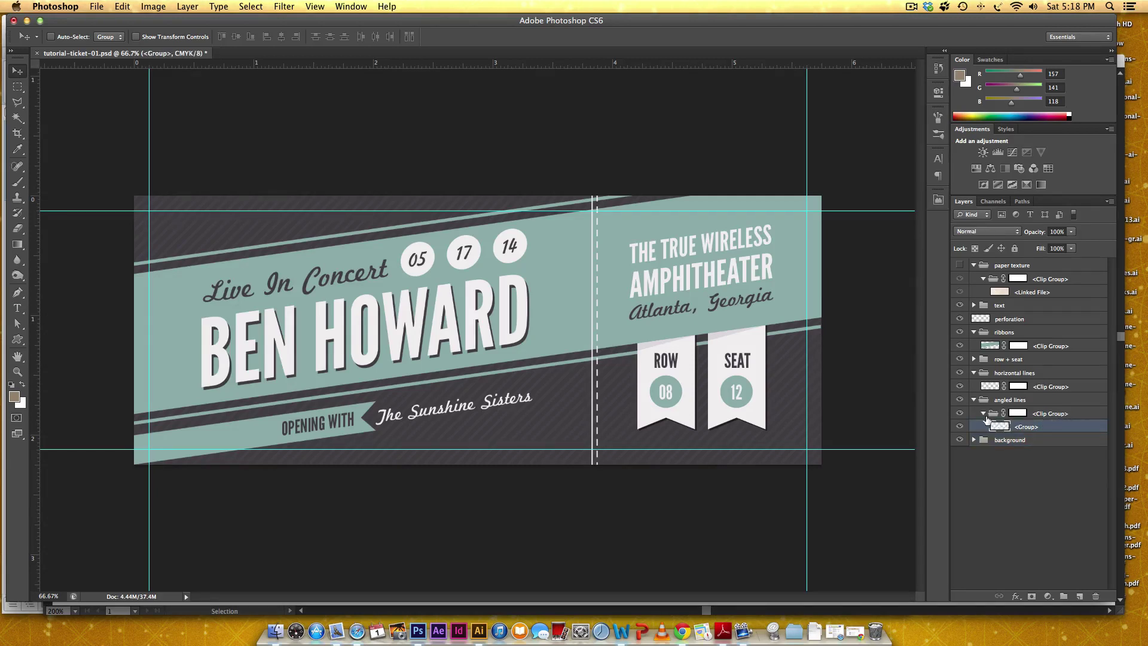
click(982, 413)
click(1010, 412)
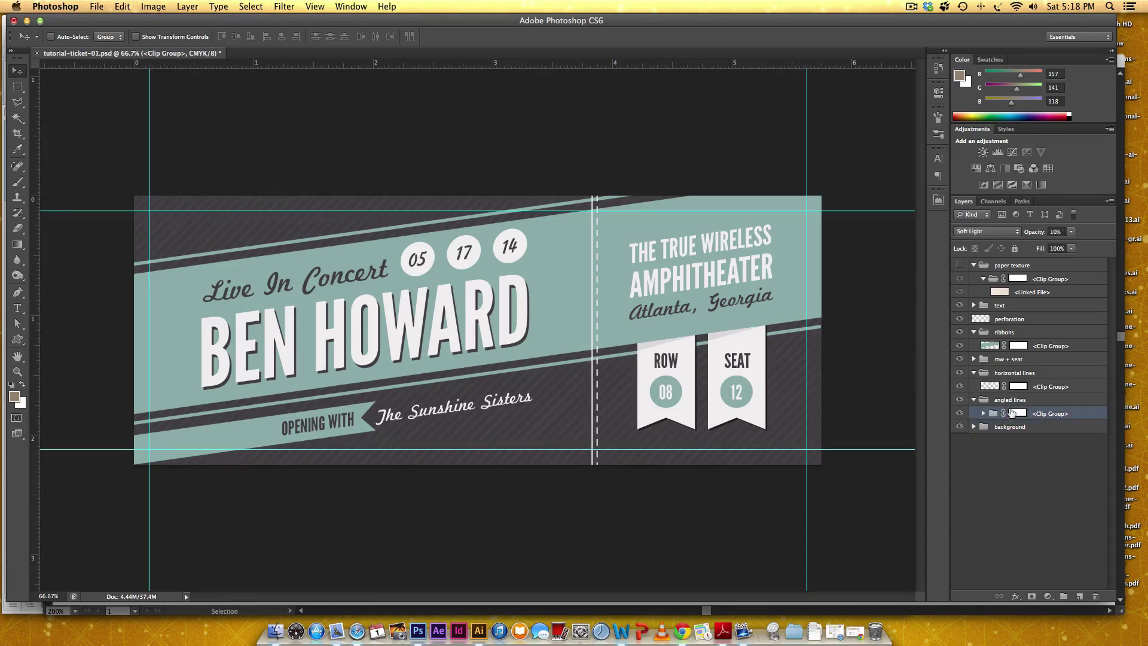
right_click(1079, 413)
click(1007, 512)
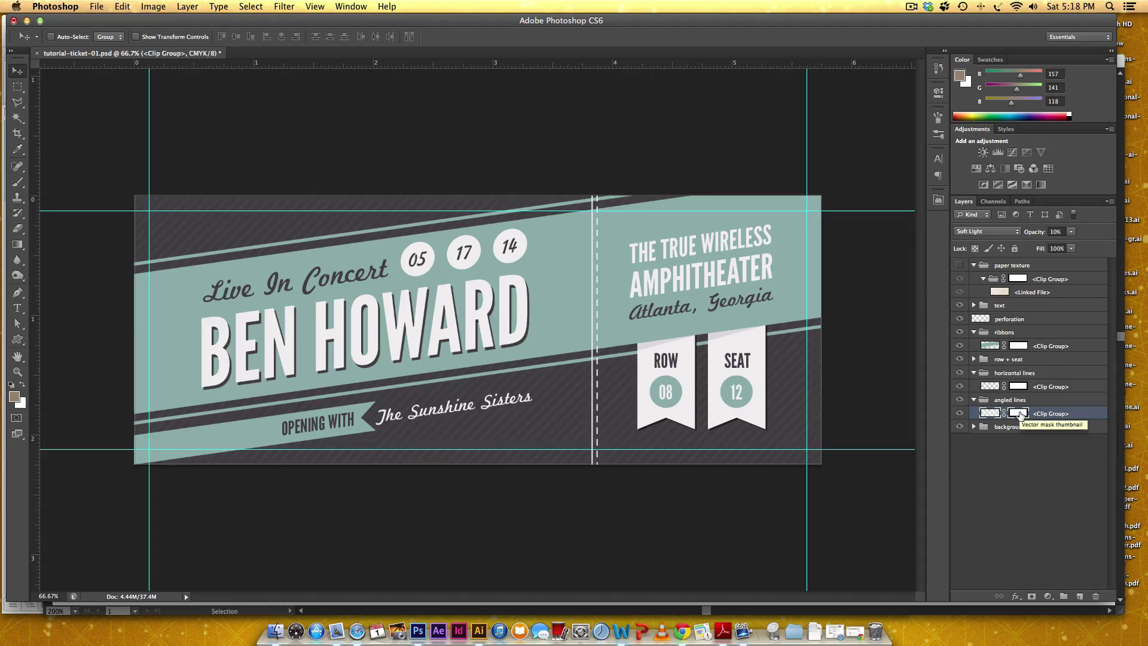
right_click(1019, 412)
click(1023, 417)
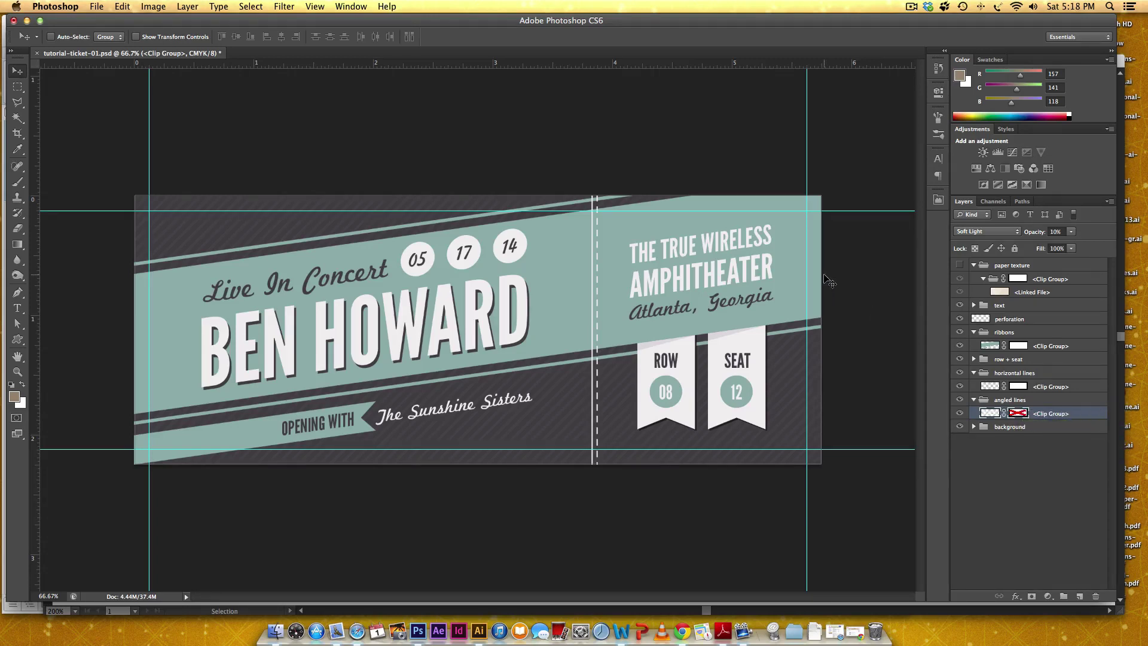
right_click(1010, 410)
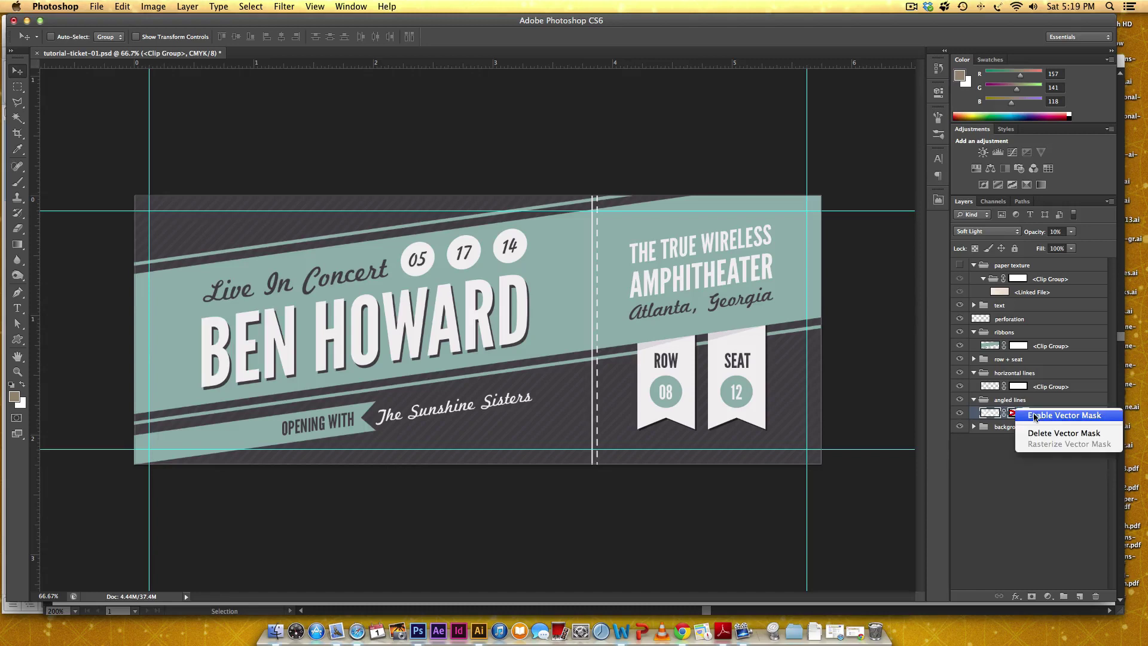
click(1026, 418)
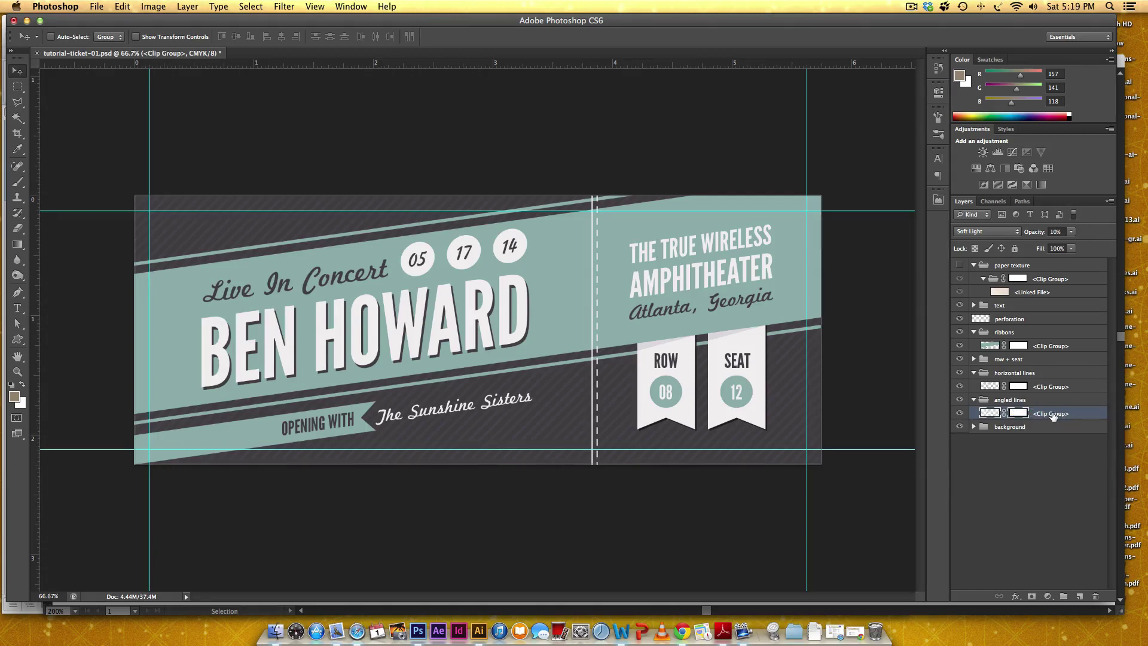
double_click(1051, 413)
text(angled lines)
key(Return)
click(973, 400)
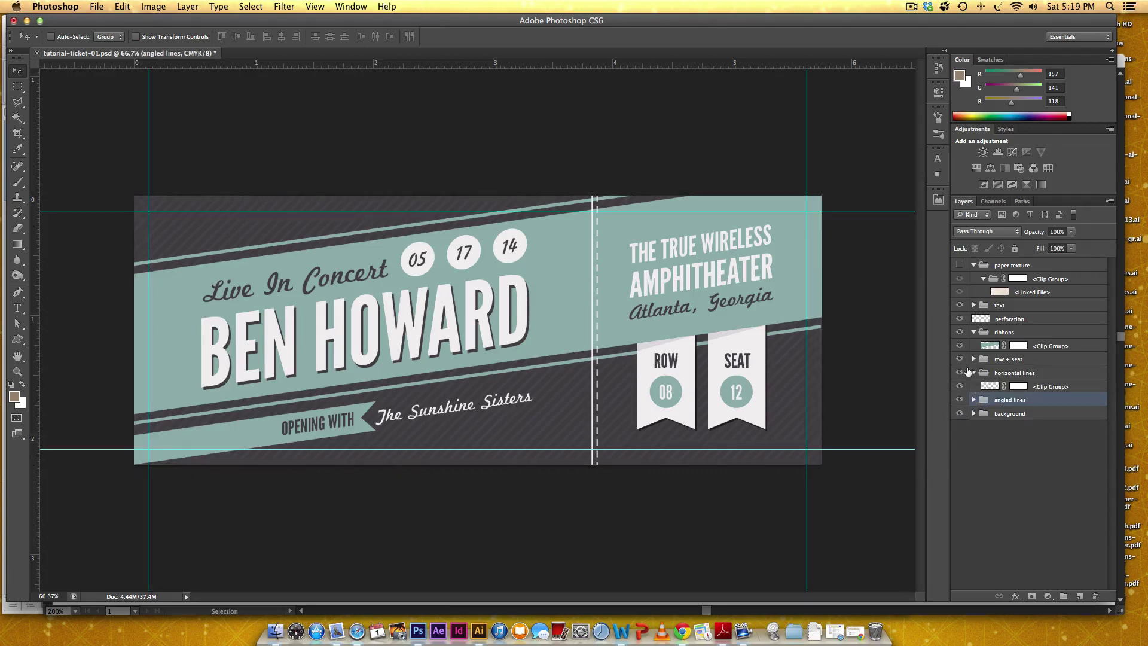
Step: Rename the clip layer inside the horizontal lines folder to 'horizontal lines'
click(964, 372)
click(965, 372)
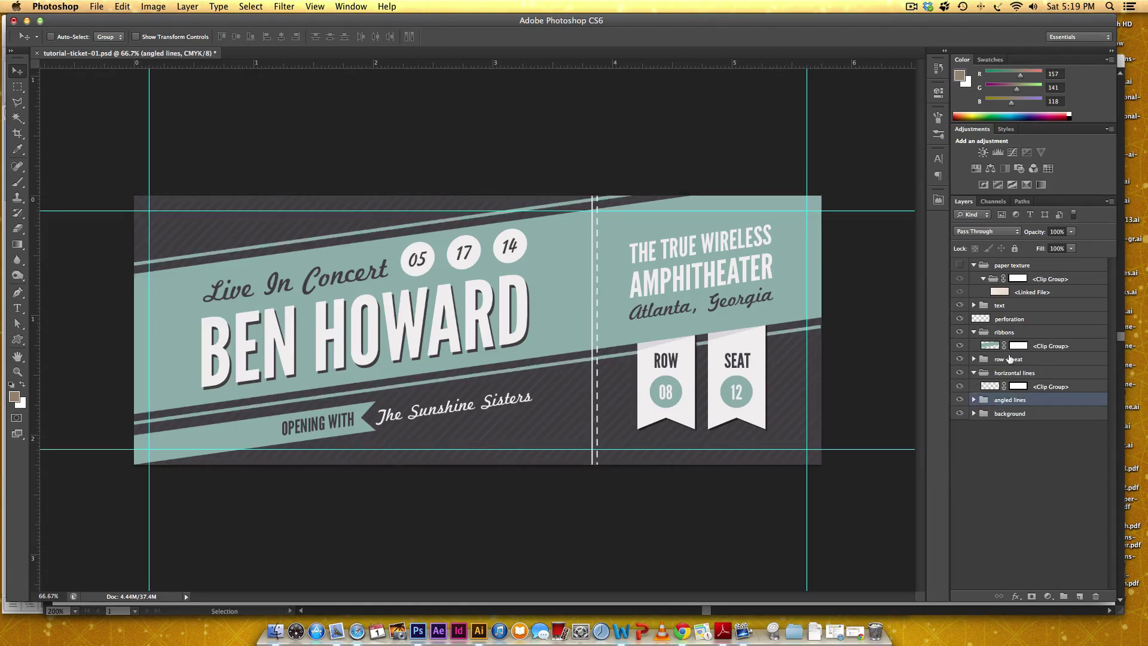
click(1052, 386)
double_click(1058, 385)
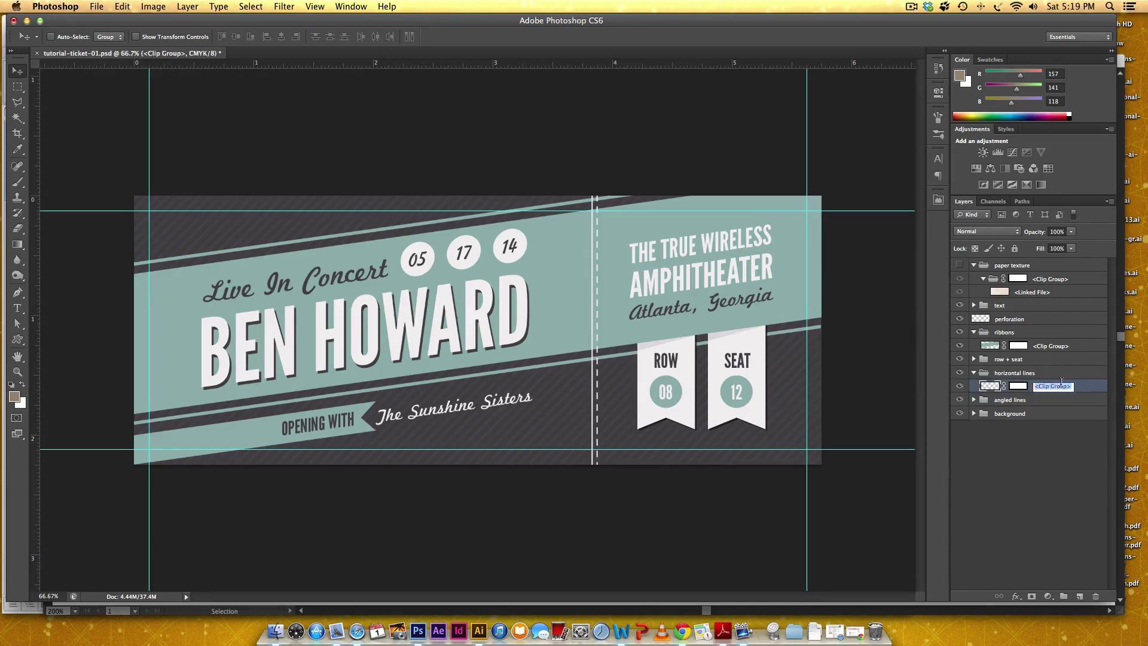
text(horizontal lines)
key(Return)
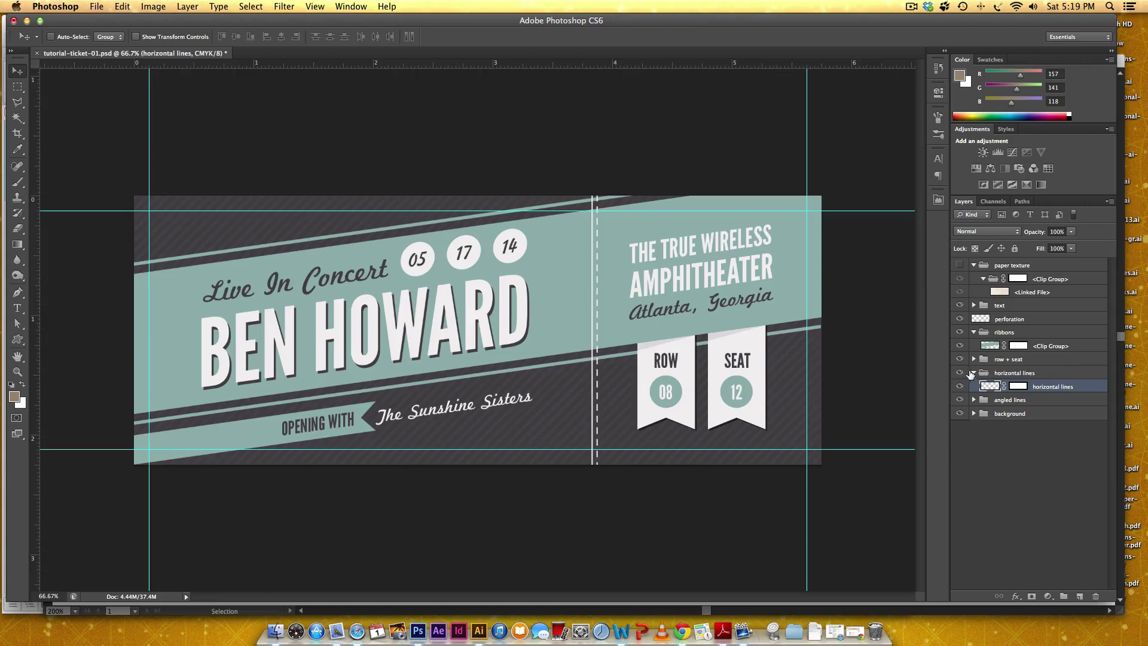
Step: Expand the row + seat group and toggle its path layers to identify the ROW and SEAT ribbon shading
click(973, 372)
click(973, 359)
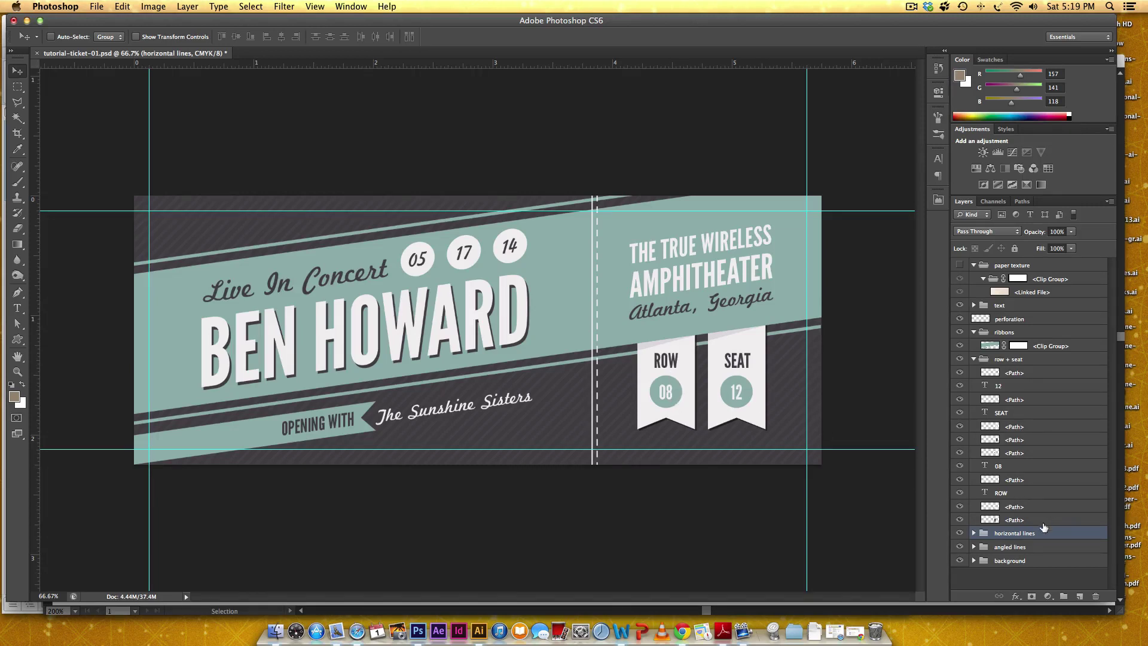
click(959, 453)
click(961, 453)
click(959, 439)
click(959, 440)
click(1010, 452)
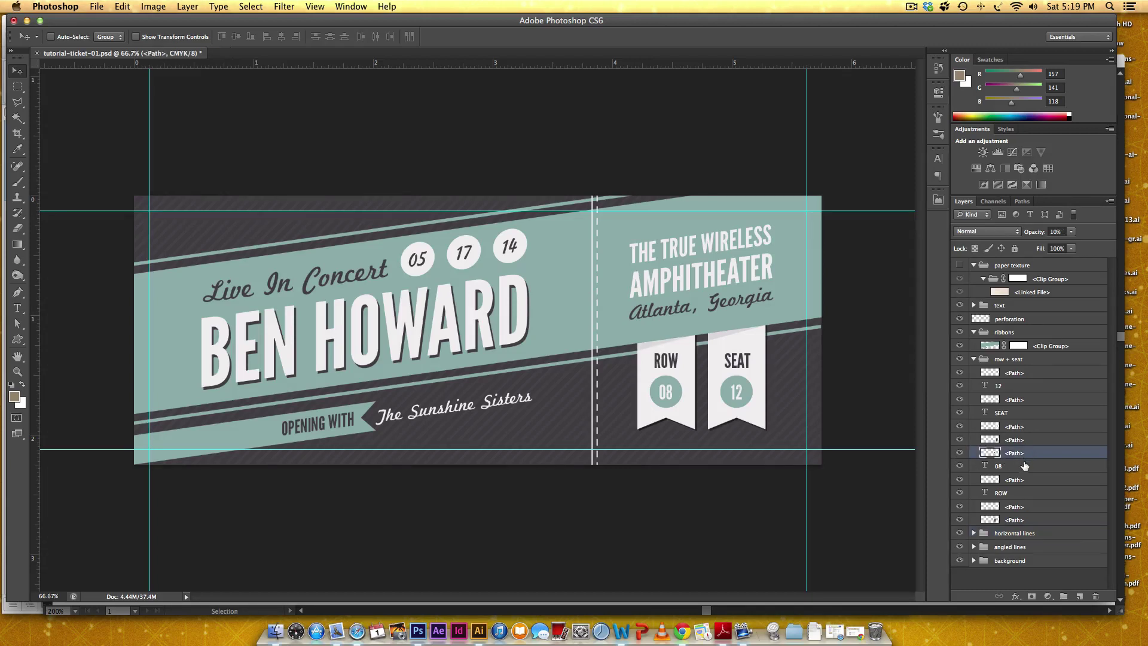
Step: Group the six ROW ribbon layers into a folder named 'row ribbon'
shift+click(1038, 520)
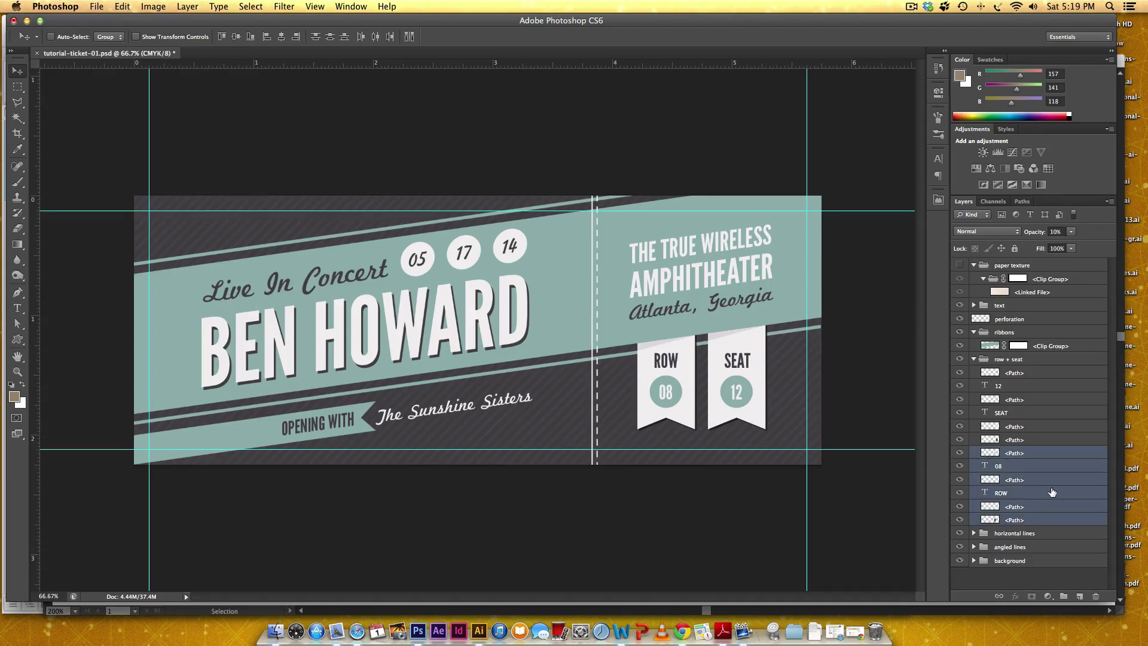
key(super+g)
double_click(1015, 453)
key(BackSpace)
text(row ribbon)
key(Return)
Step: Group the six SEAT ribbon layers into 'seat ribbon', then reveal the row ribbon's shadow layer
click(1016, 441)
shift+click(1029, 373)
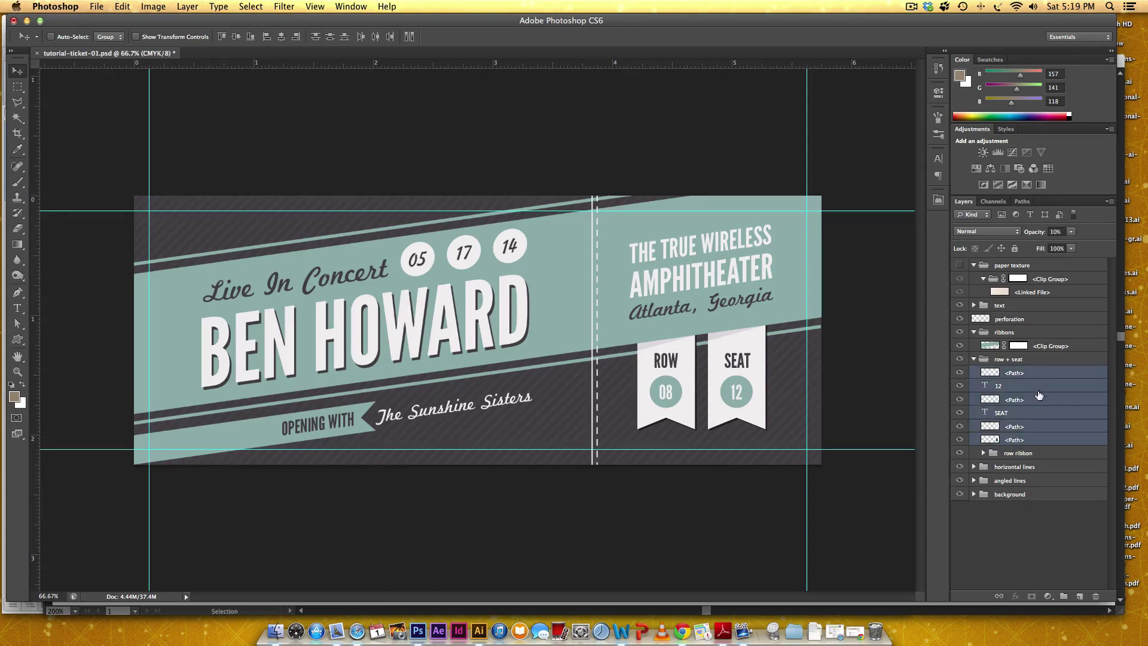
key(super+g)
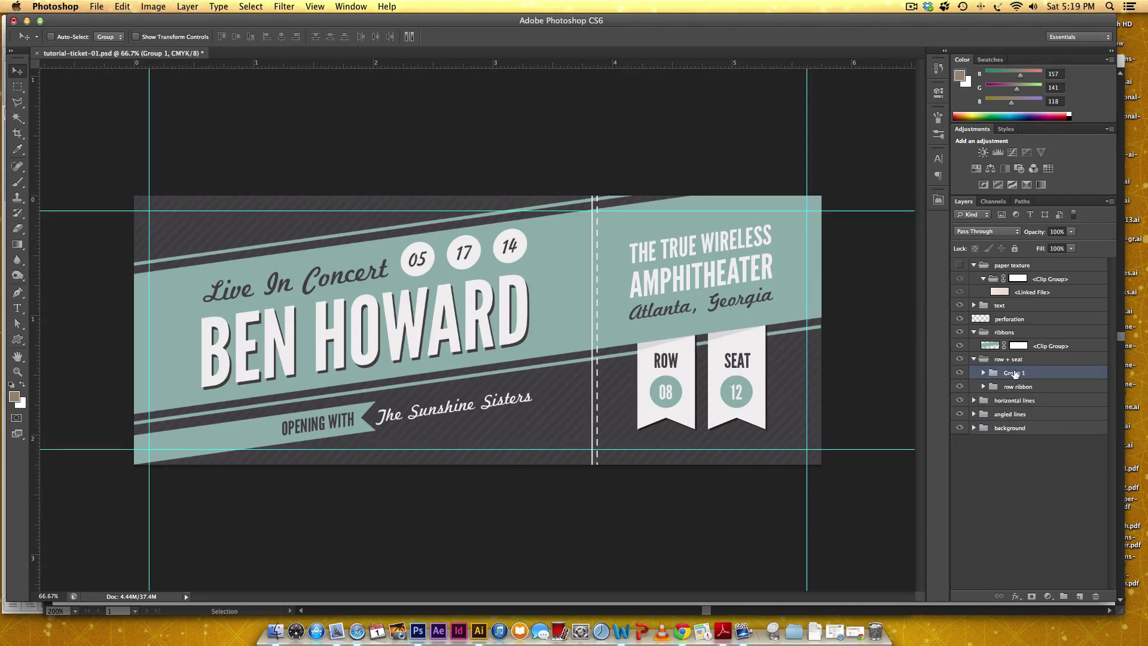
double_click(1015, 372)
text(seat ribbon)
key(Return)
click(980, 386)
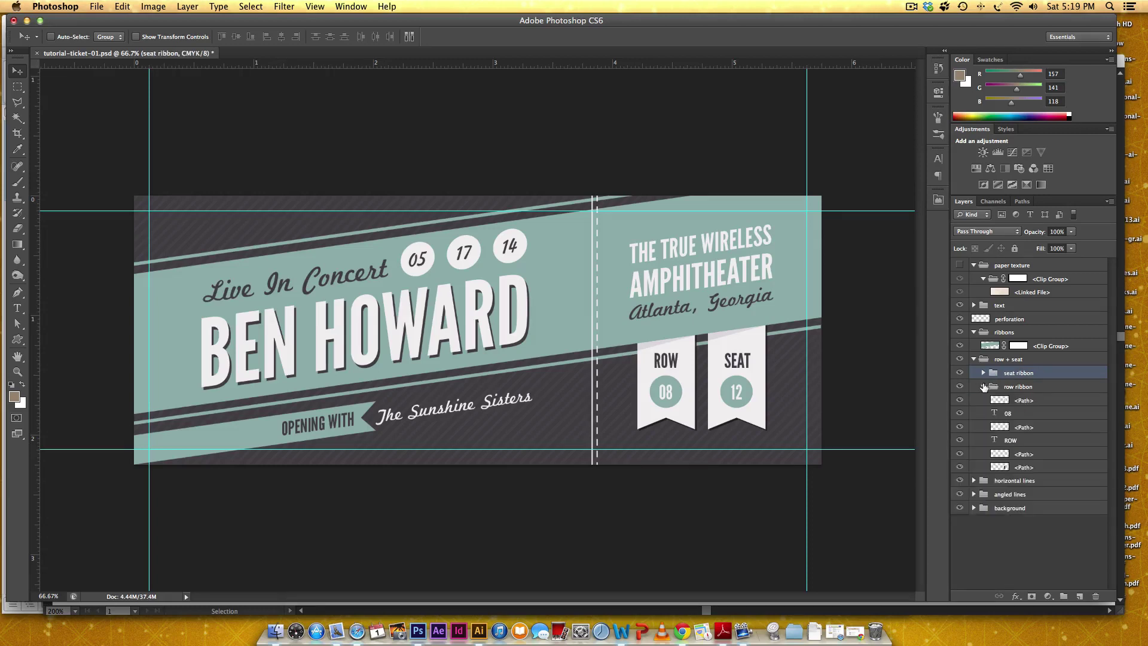
click(960, 468)
Step: Give the ROW ribbon path layer a drop shadow: size 0, distance 8 px, ticket's dark grey colour
click(960, 467)
click(959, 454)
click(959, 454)
click(960, 455)
click(959, 454)
double_click(1074, 453)
click(807, 391)
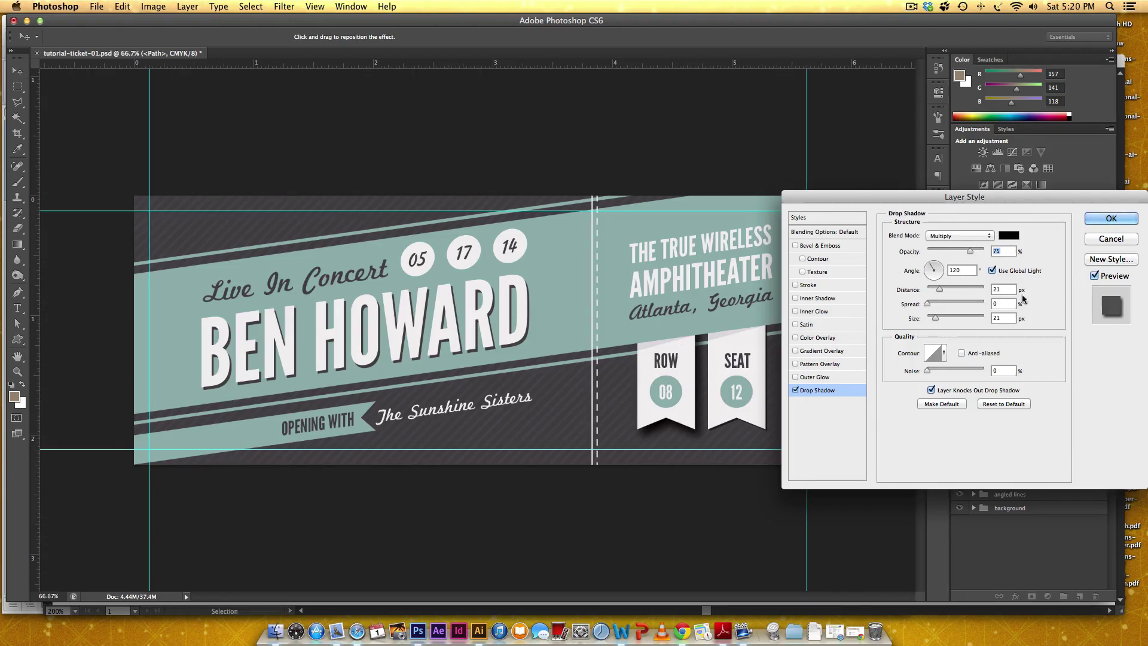
drag(934, 317, 924, 316)
key(shift+Tab)
key(shift+Tab)
text(8)
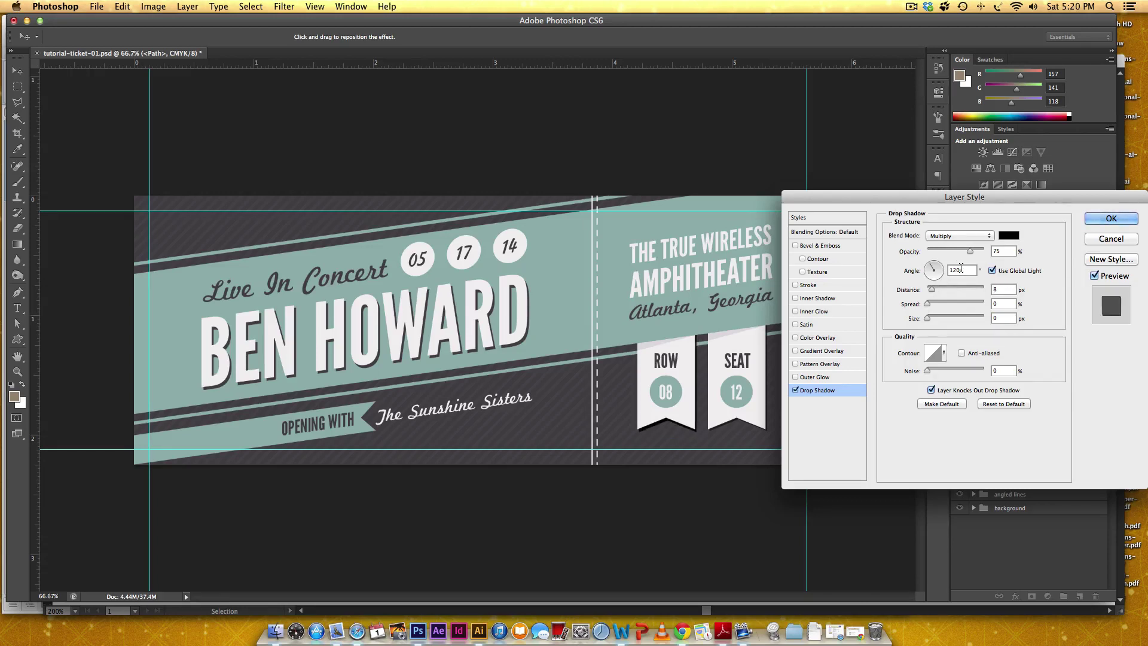
click(1008, 236)
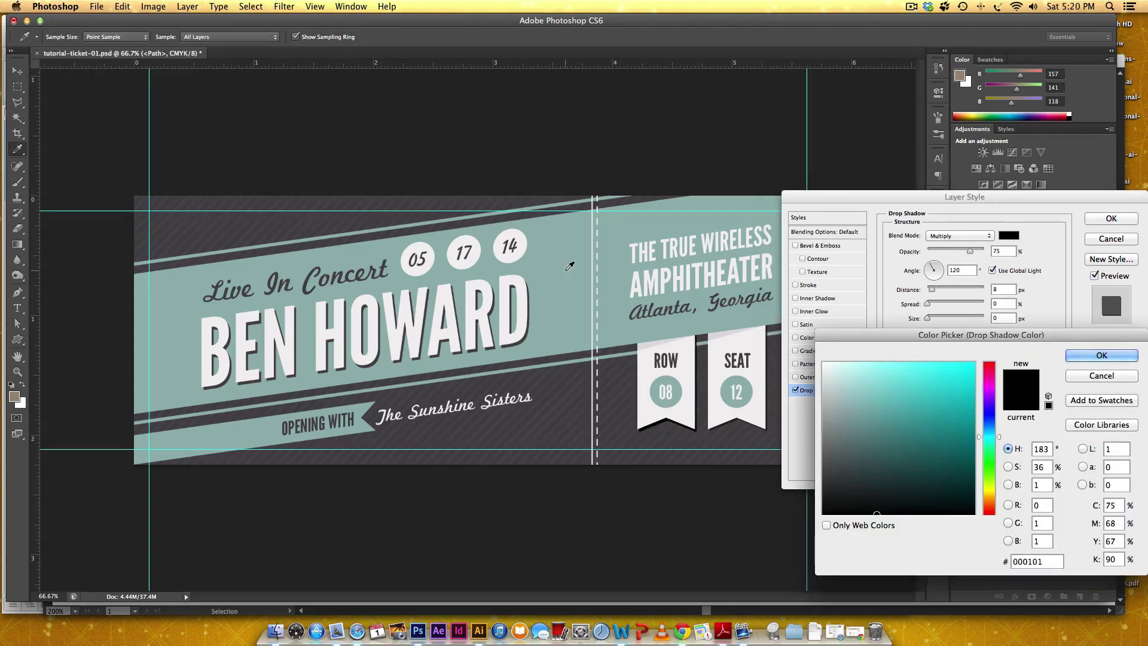
click(309, 287)
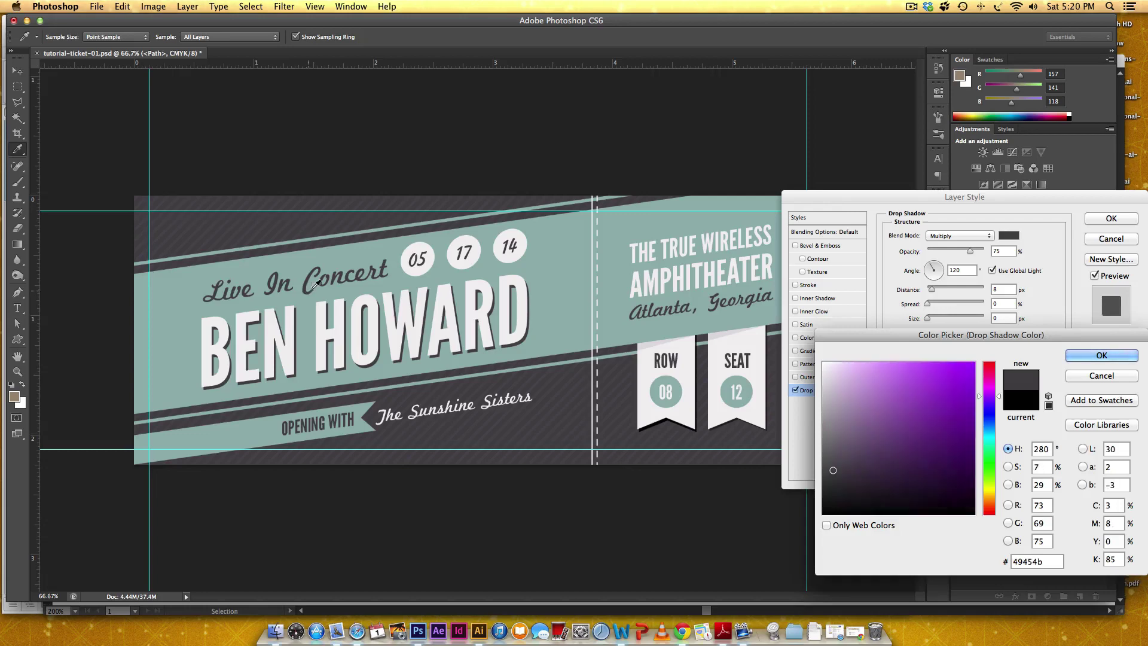
click(1101, 355)
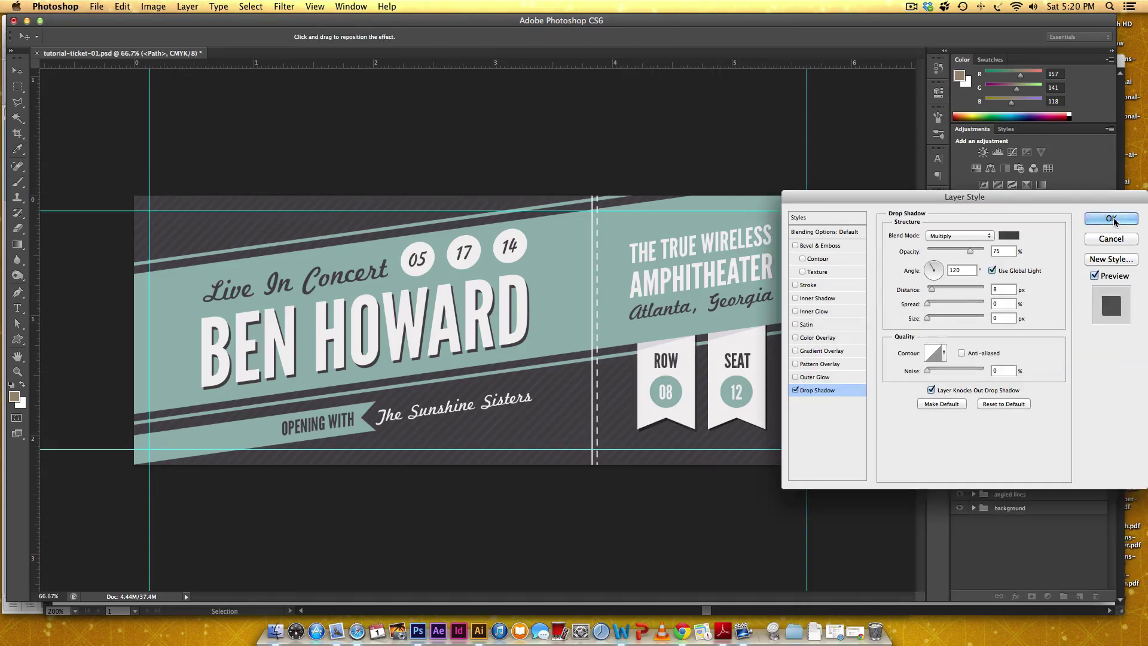
click(1116, 223)
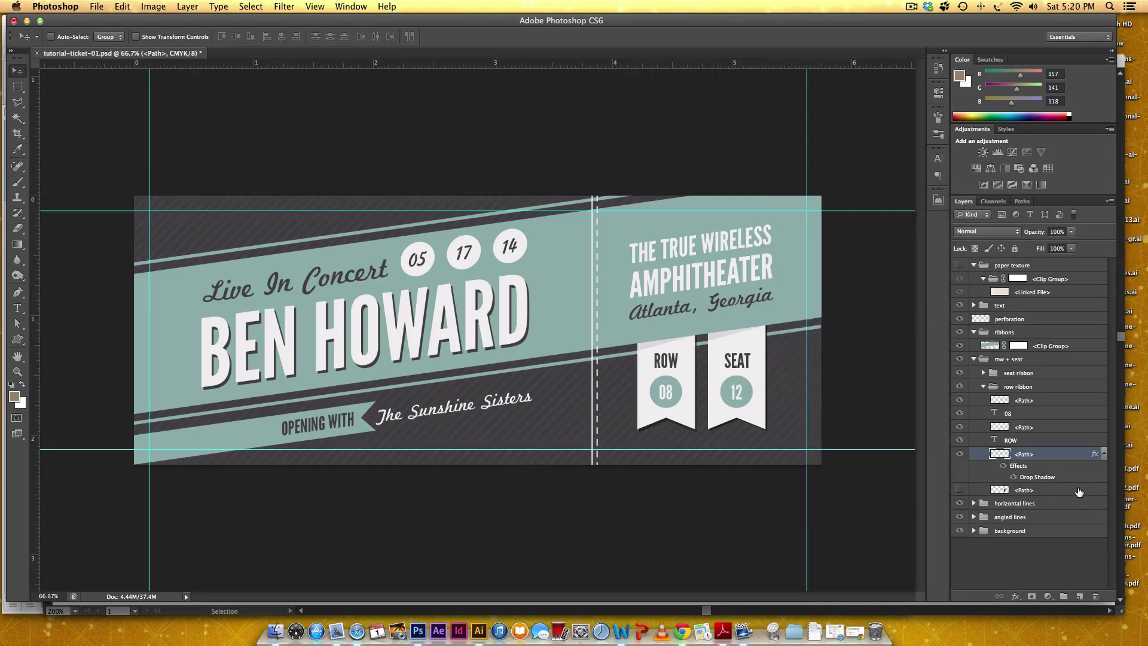
Step: Delete the hidden spare path layer and rename the 08 circle's layer 'circle'
drag(1078, 493, 1096, 595)
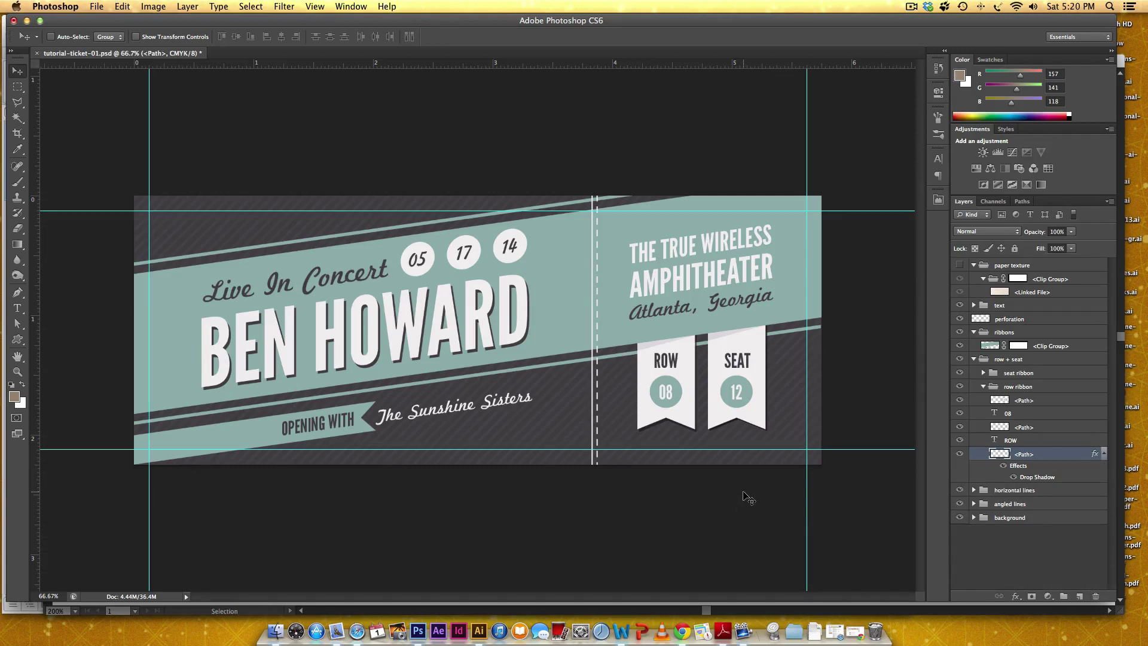
click(1103, 454)
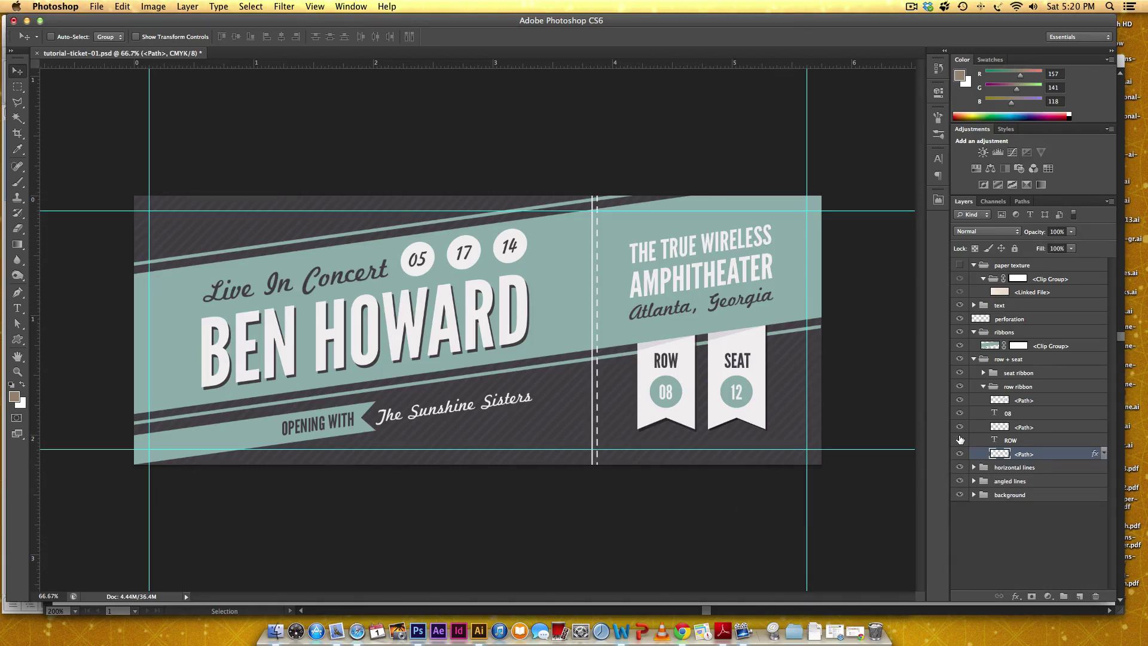
click(960, 440)
click(959, 440)
click(959, 426)
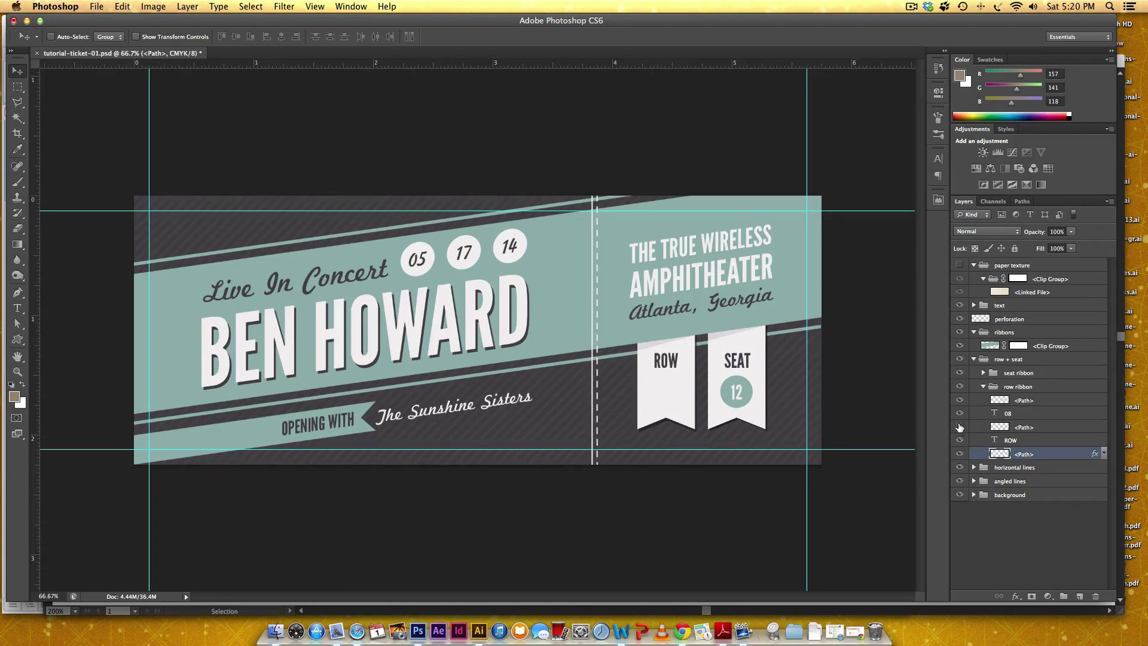
click(959, 427)
double_click(1023, 427)
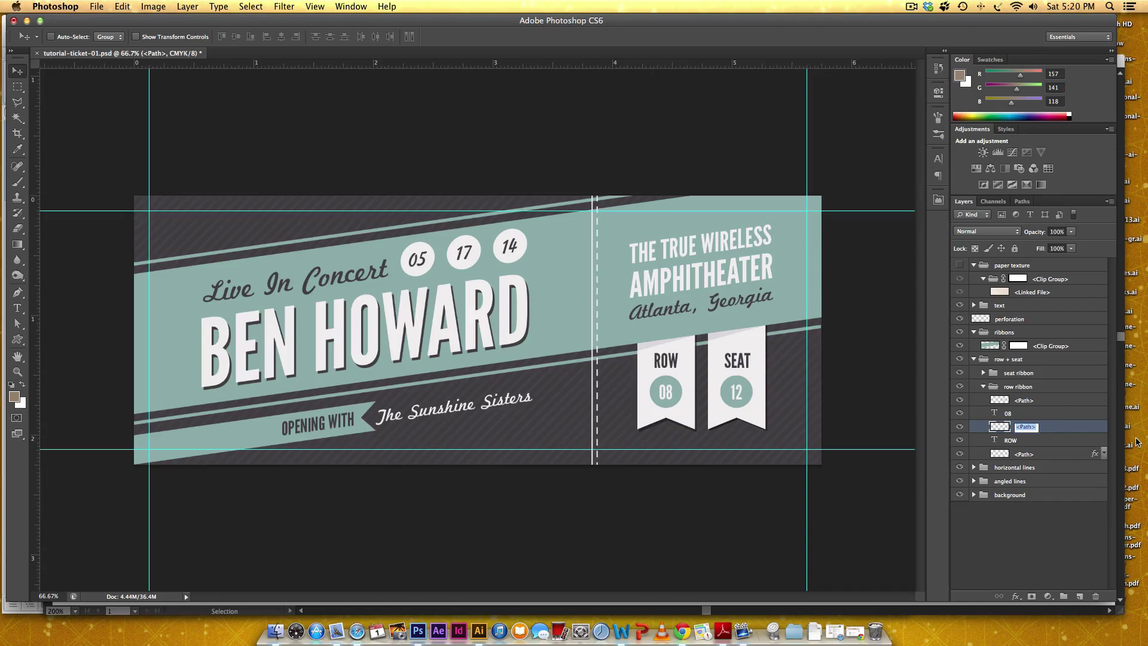
text(circle)
key(Return)
Step: Move the ROW text layer above 08 and rename the ribbon shape layer 'ribbon'
drag(1024, 429, 1005, 408)
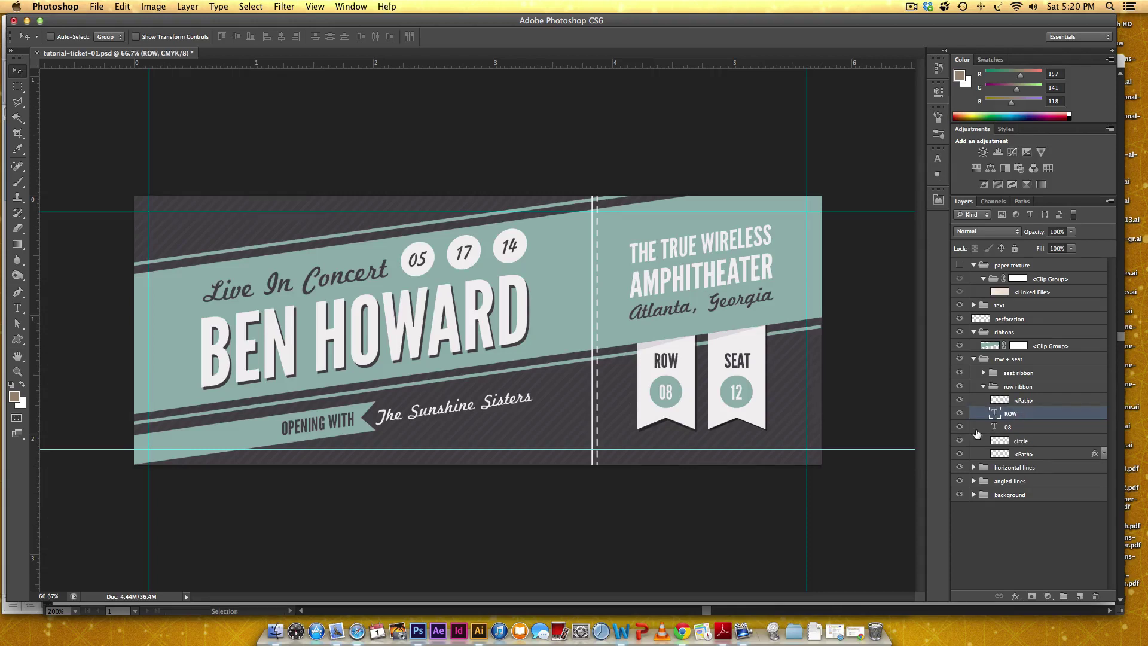
click(960, 456)
double_click(1026, 455)
text(ribbon)
key(Return)
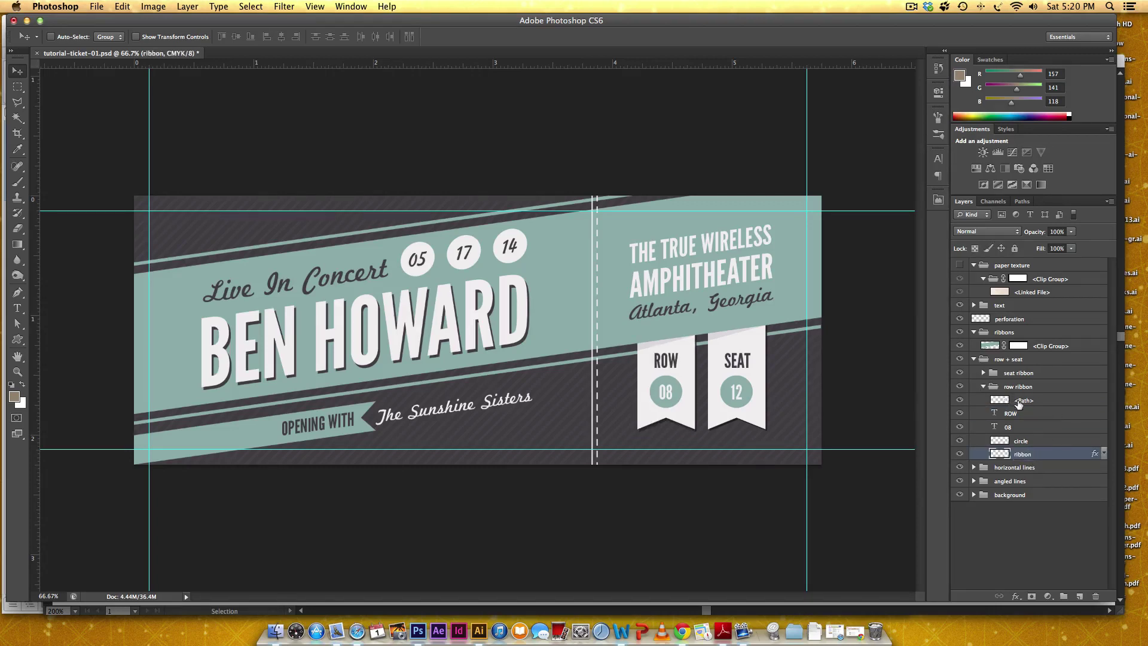
Step: Rename the top path layer 'top shadow'
double_click(1022, 401)
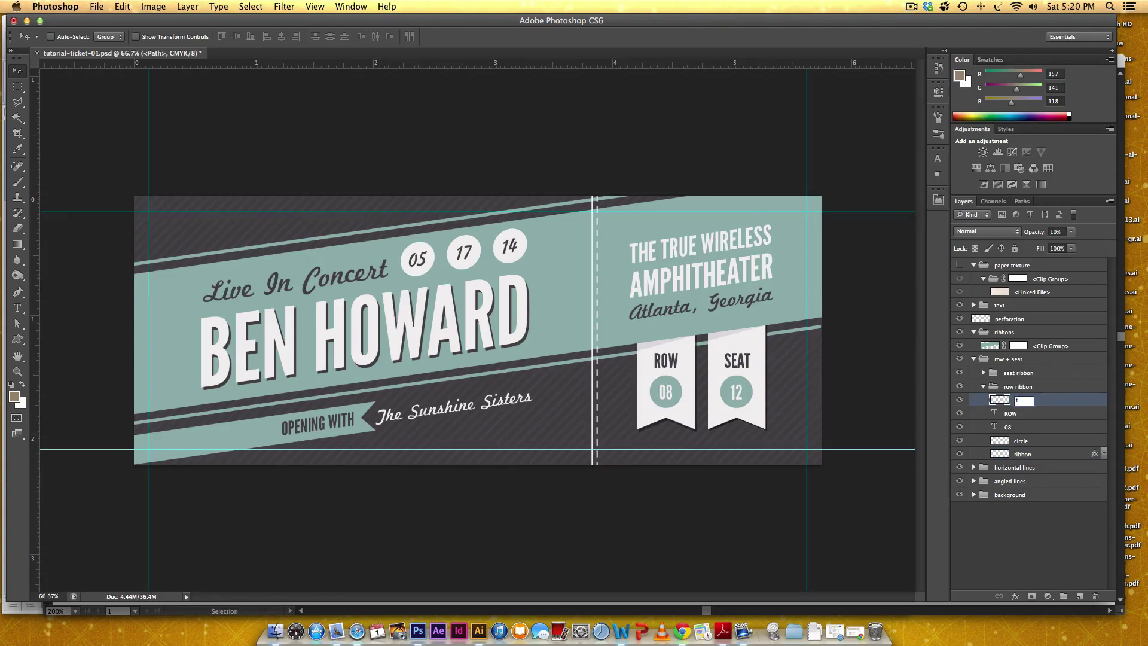
text(top shadow)
key(Return)
click(959, 400)
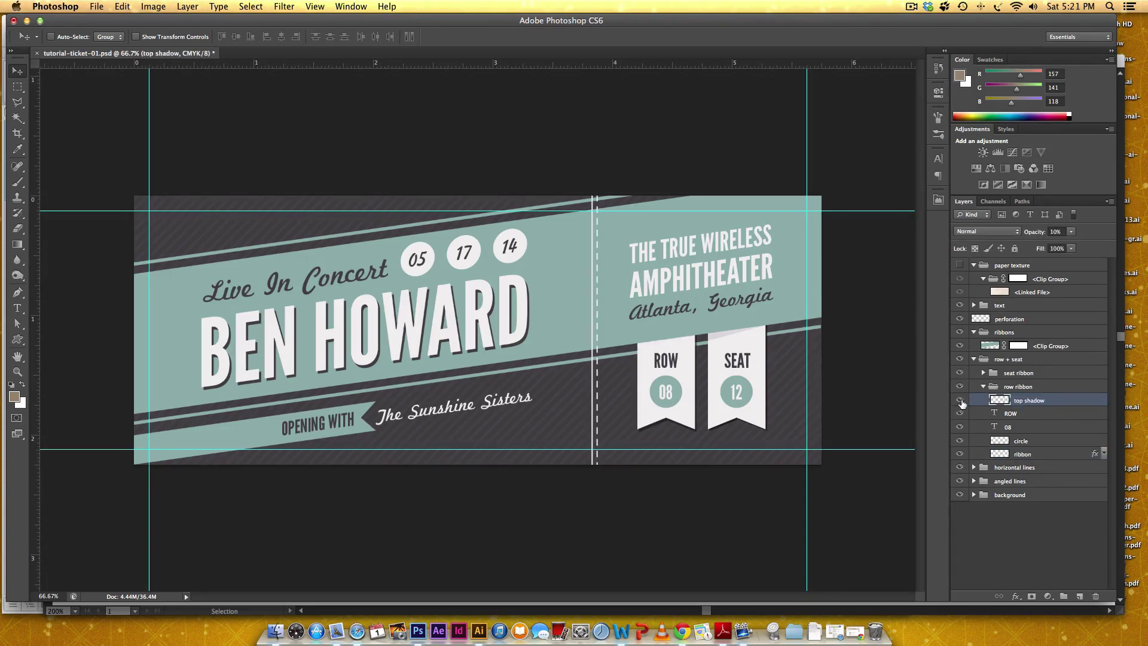
click(960, 399)
Step: Copy the row ribbon's drop shadow style and delete the extra shape layer in seat ribbon
right_click(1094, 454)
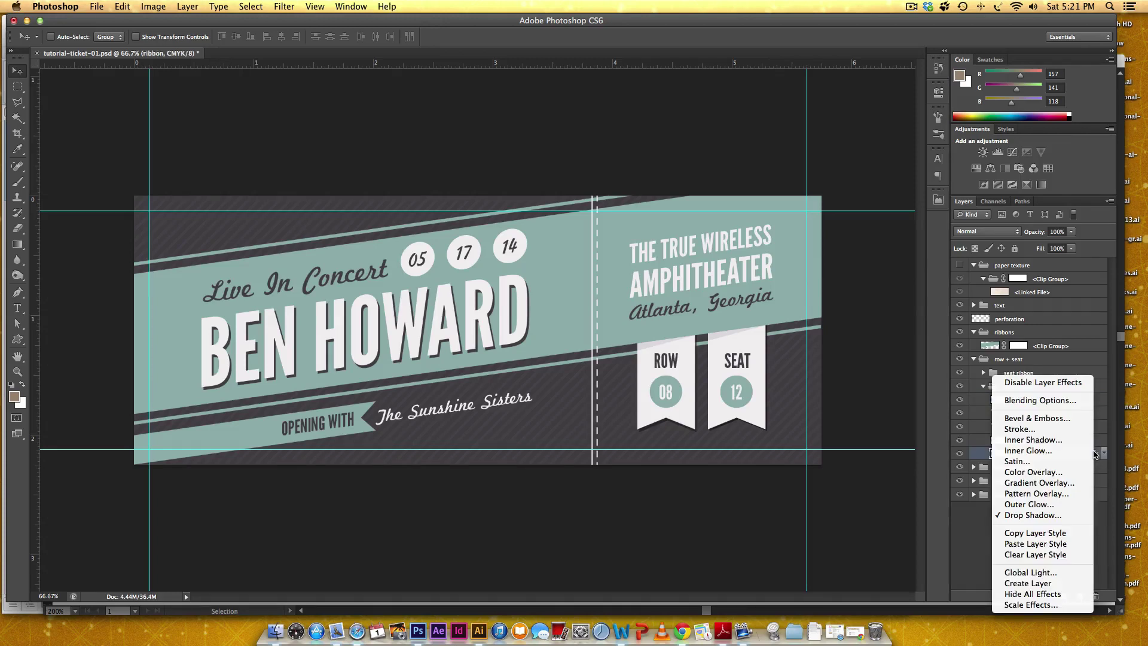
click(1050, 528)
click(982, 386)
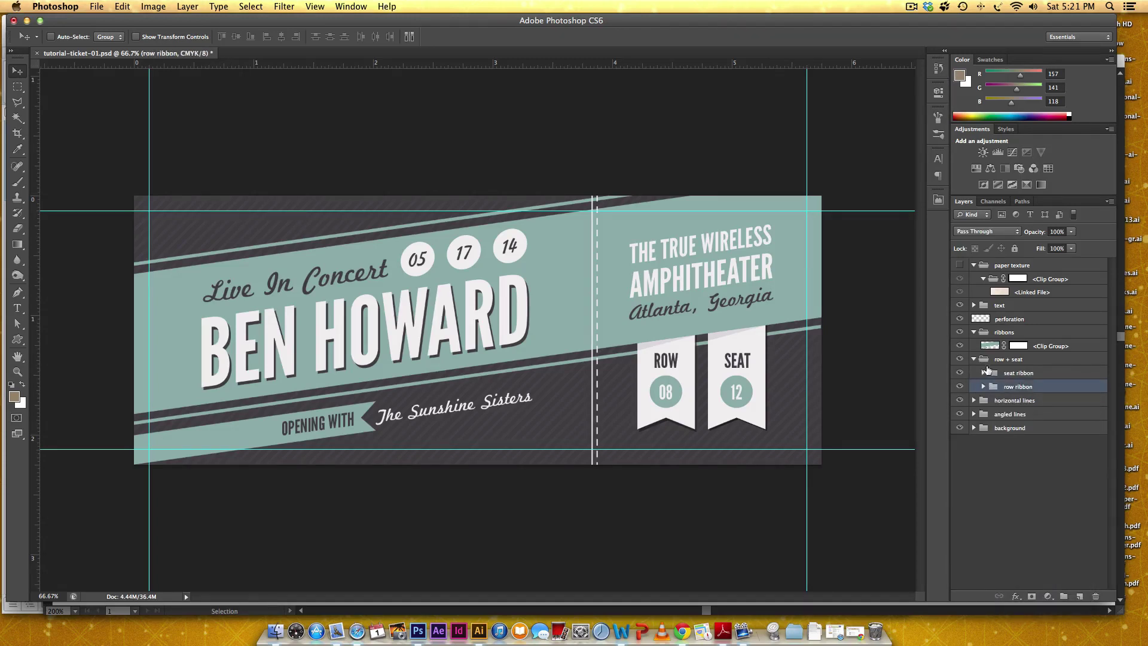
click(983, 372)
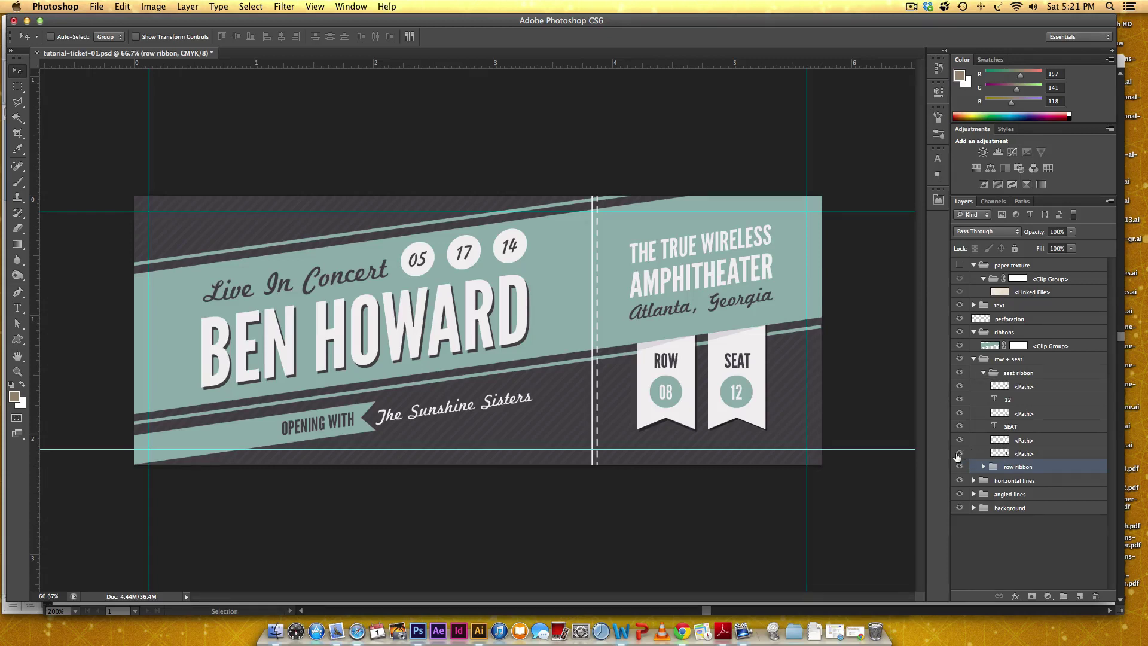
click(958, 453)
drag(1048, 453, 1095, 596)
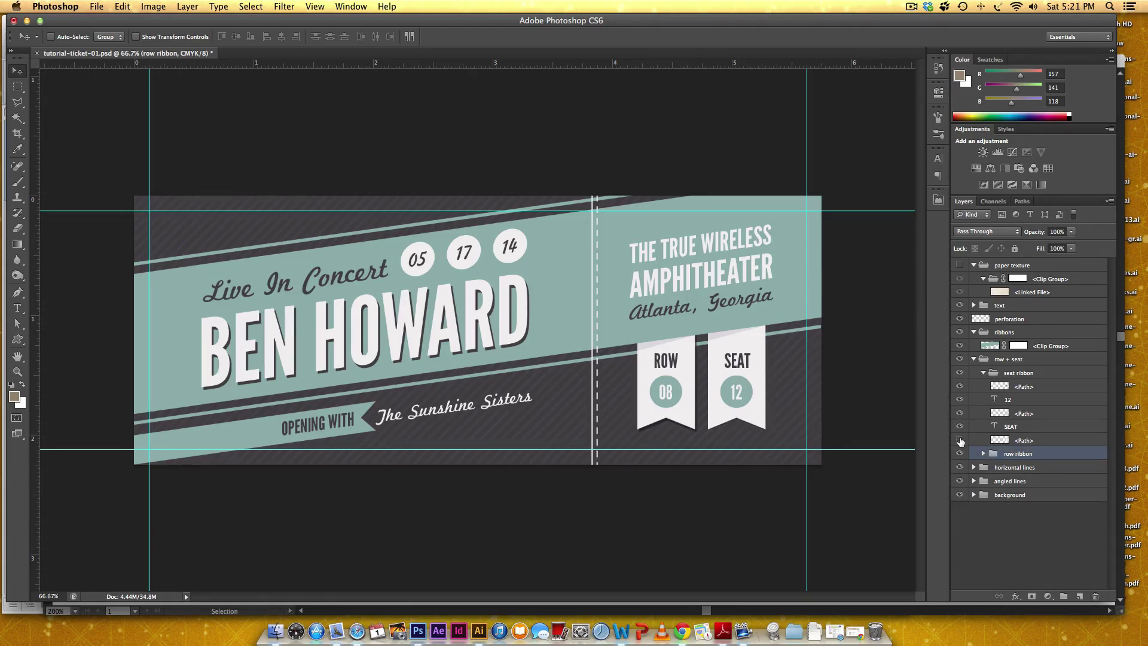
Step: Rename the seat ribbon's base shape 'ribbon' and paste the copied drop shadow onto it
click(959, 440)
click(959, 440)
double_click(1023, 439)
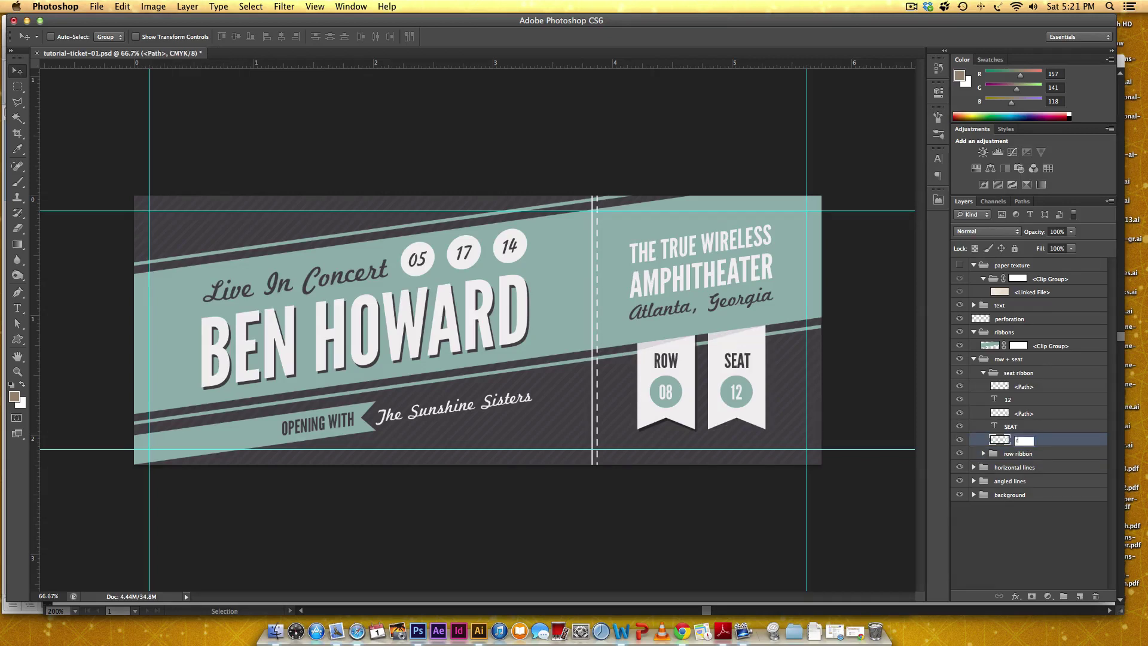
text(ribbon)
key(Return)
right_click(1062, 441)
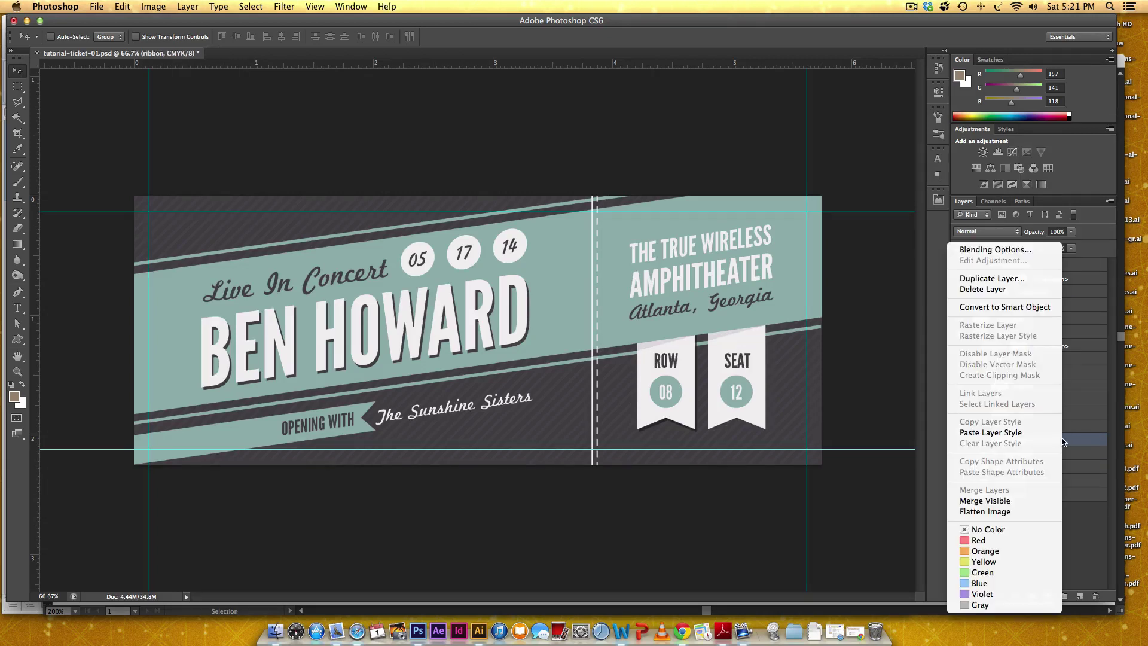
click(1018, 432)
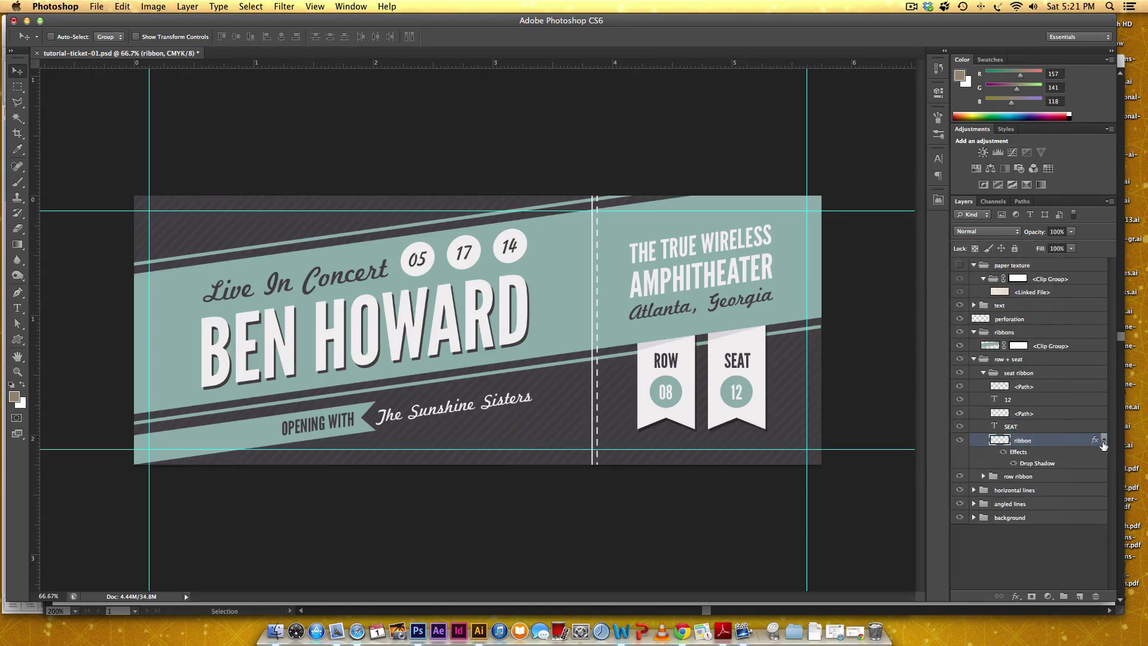
click(1103, 440)
Step: Move SEAT above 12, rename the circle layer ('clicle') and the upper shape 'top shadow'
drag(1002, 429, 1022, 393)
click(1024, 399)
double_click(1023, 427)
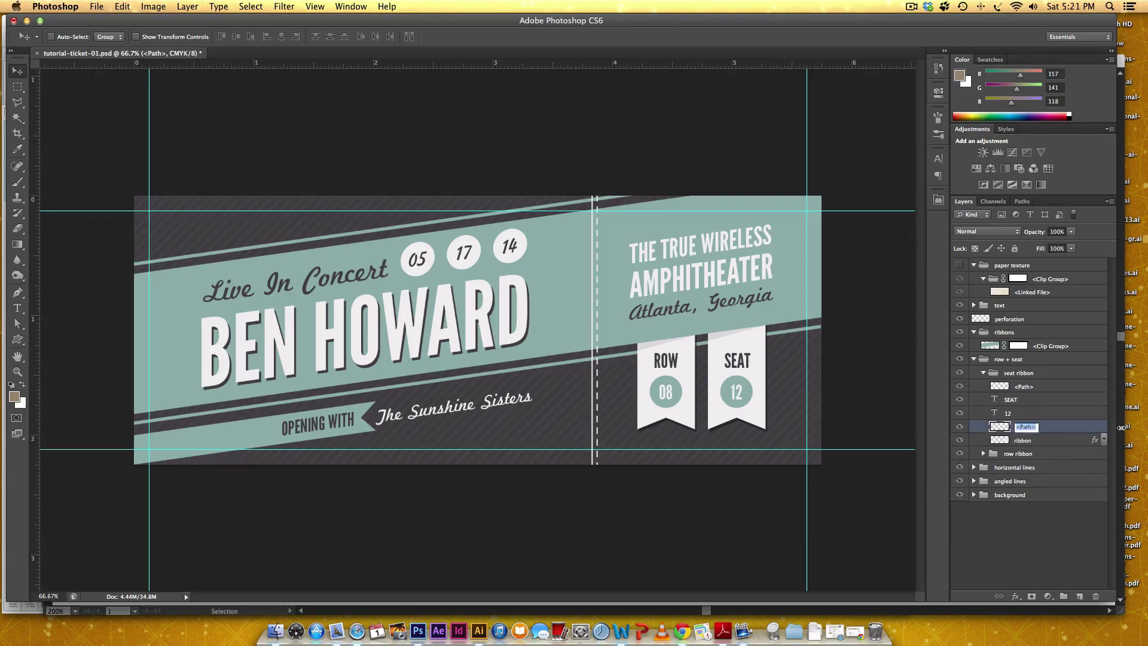
text(cli)
text(cle)
key(Return)
double_click(1025, 385)
text(top shadow)
key(Return)
click(982, 372)
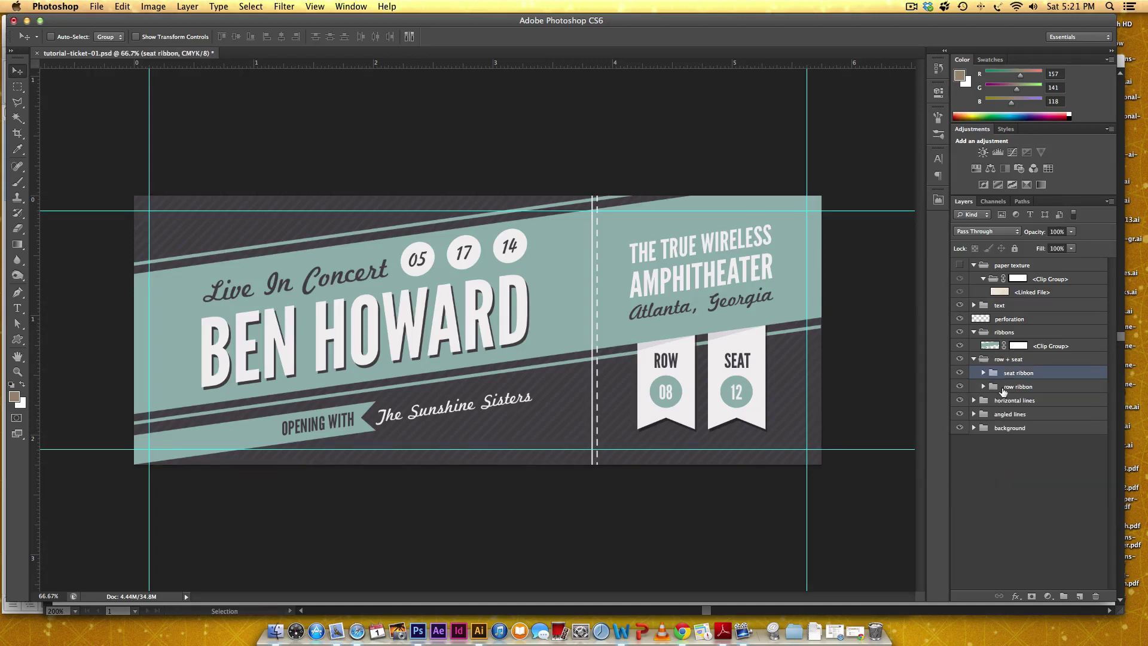
Step: Rename the clip group inside the ribbons folder to 'ribbons' and collapse the folder
click(973, 359)
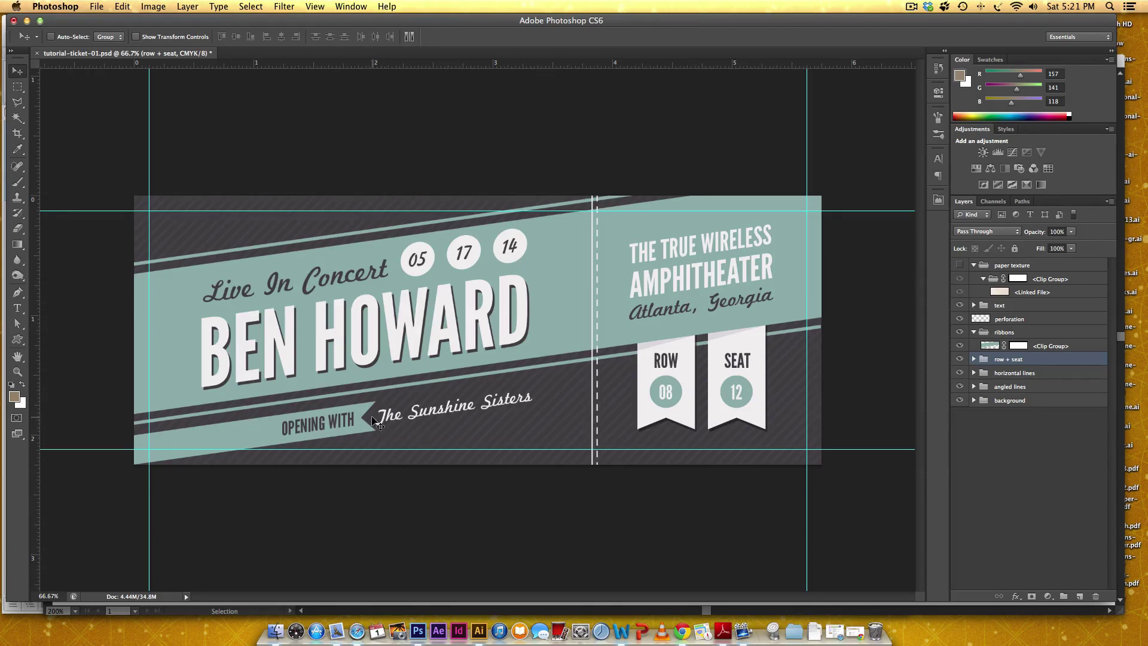
click(961, 345)
click(960, 346)
double_click(1045, 346)
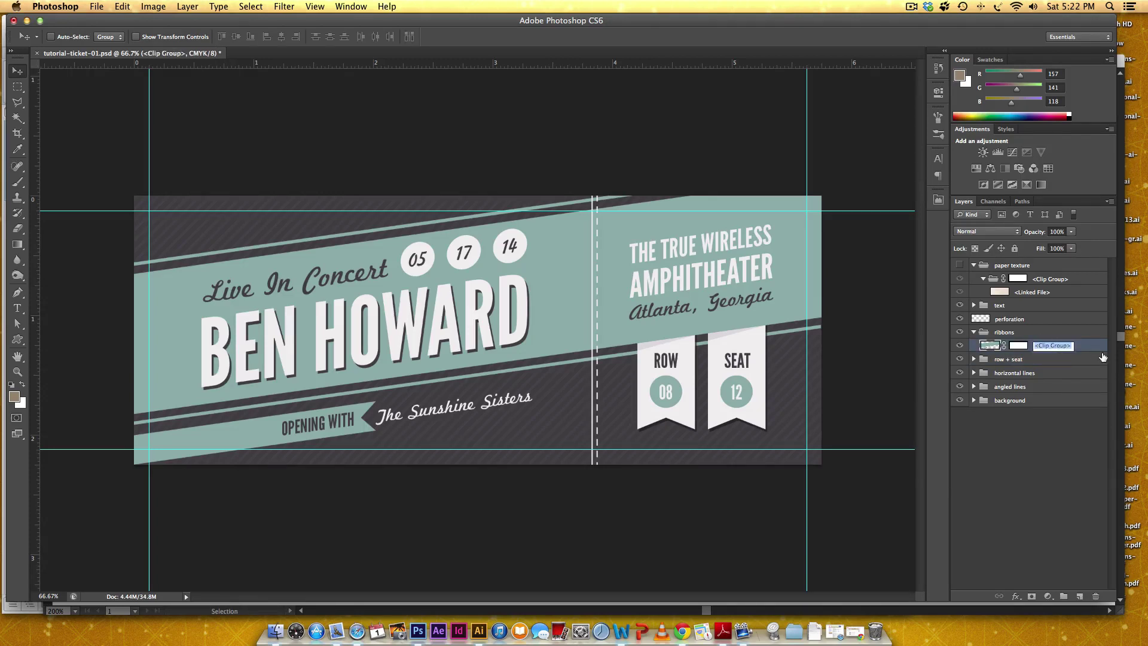
text(ribbons)
key(Return)
click(973, 332)
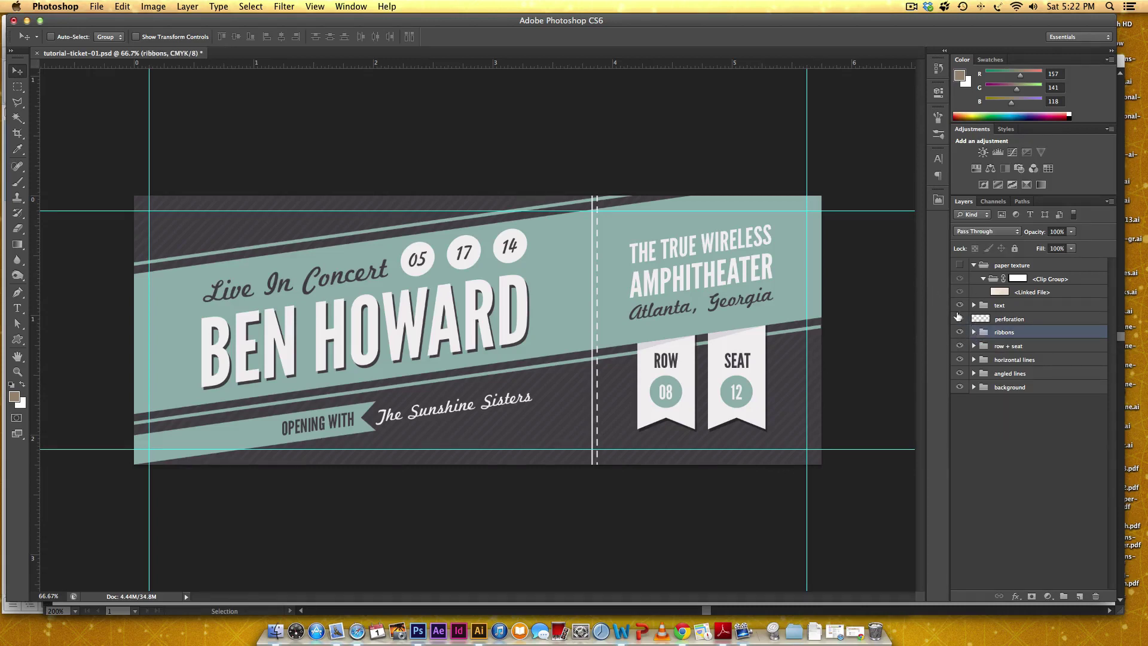
Step: Toggle the perforation layer's visibility off and on to check it
click(959, 319)
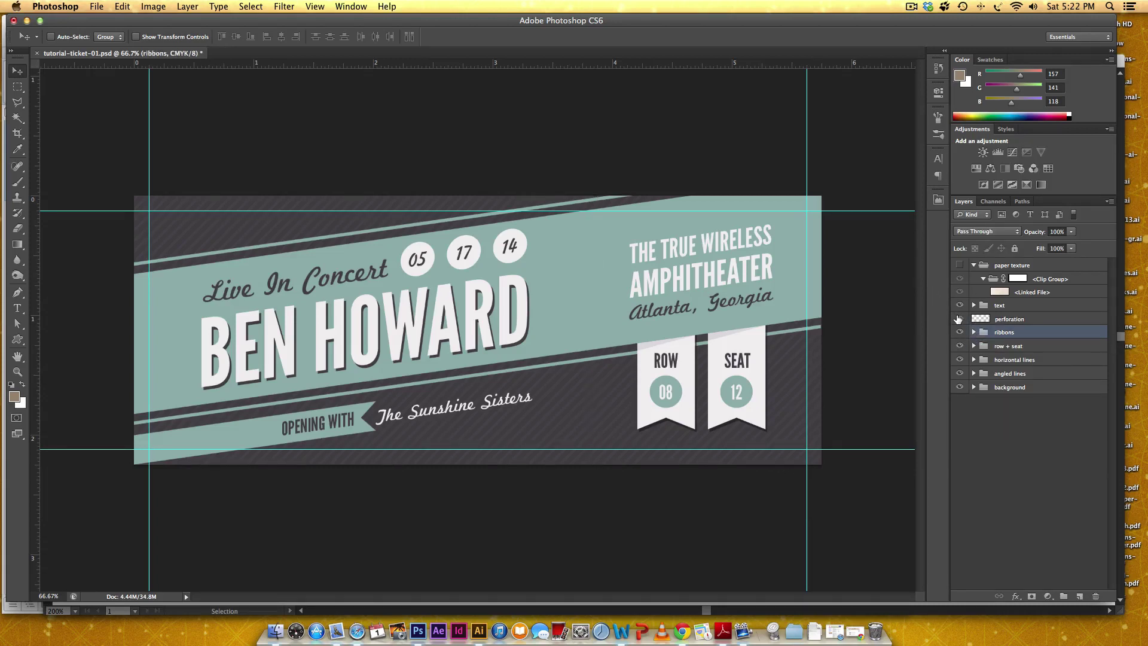
click(959, 319)
click(958, 318)
click(958, 318)
click(1042, 319)
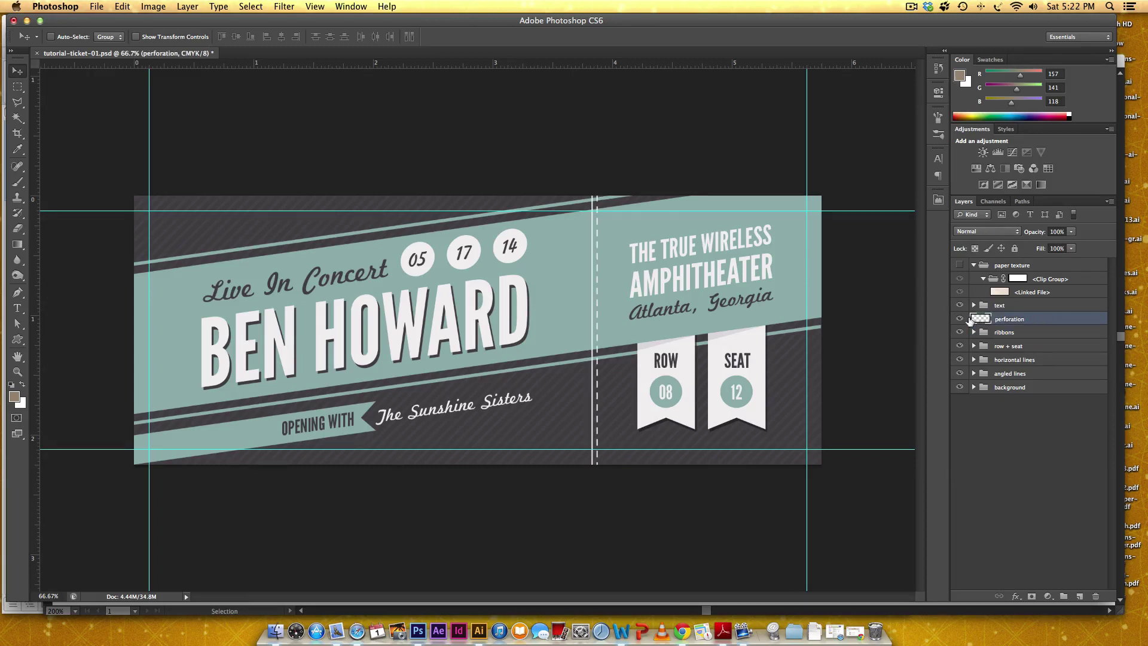
key(m)
drag(595, 189, 628, 479)
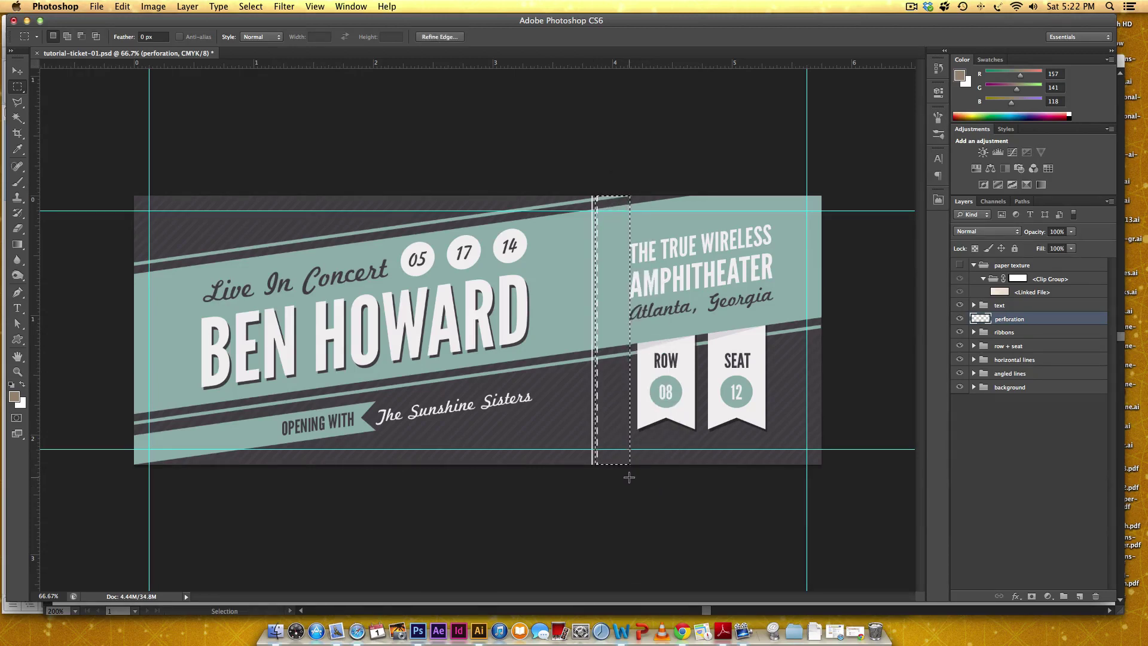
key(ctrl+d)
key(ctrl+v)
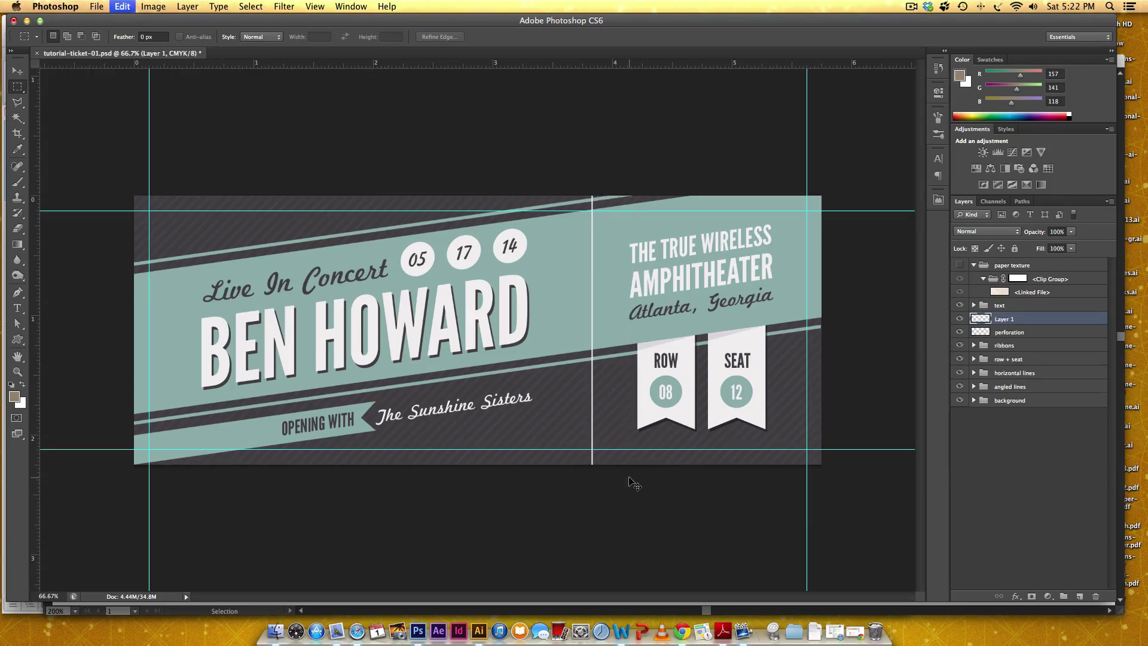
key(v)
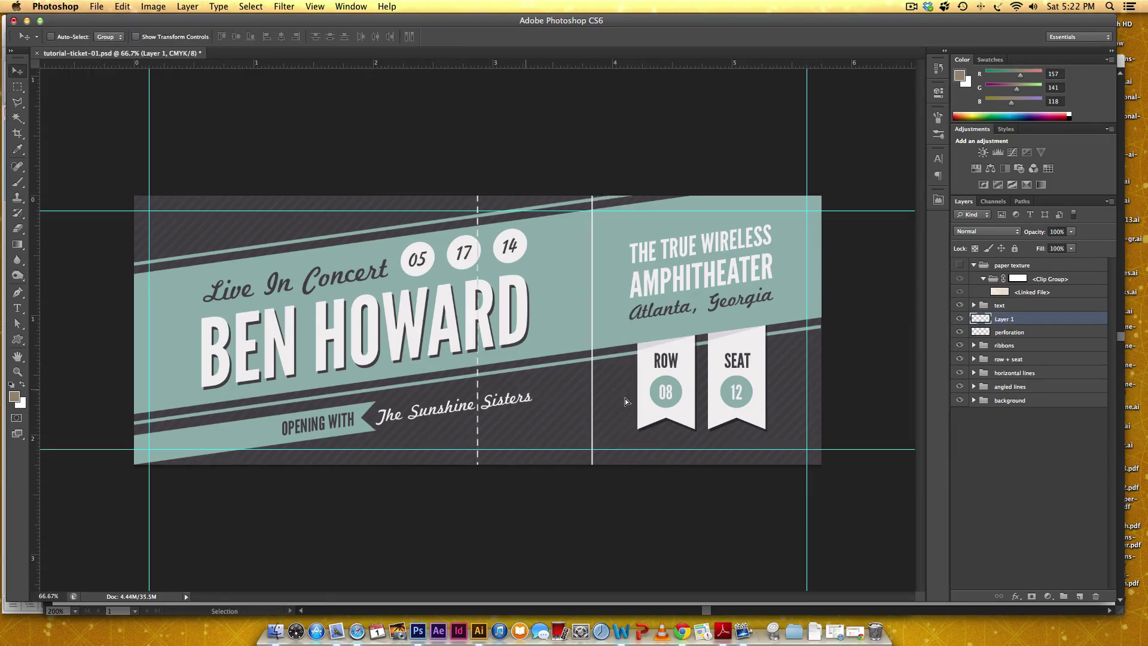
drag(522, 398, 644, 398)
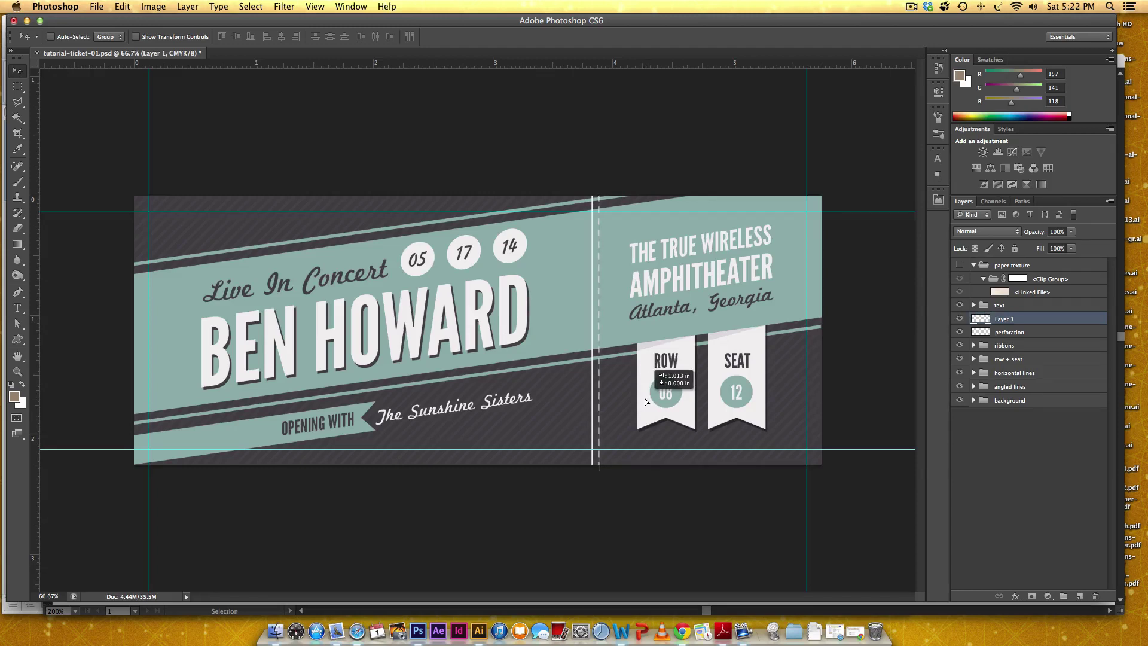
click(960, 332)
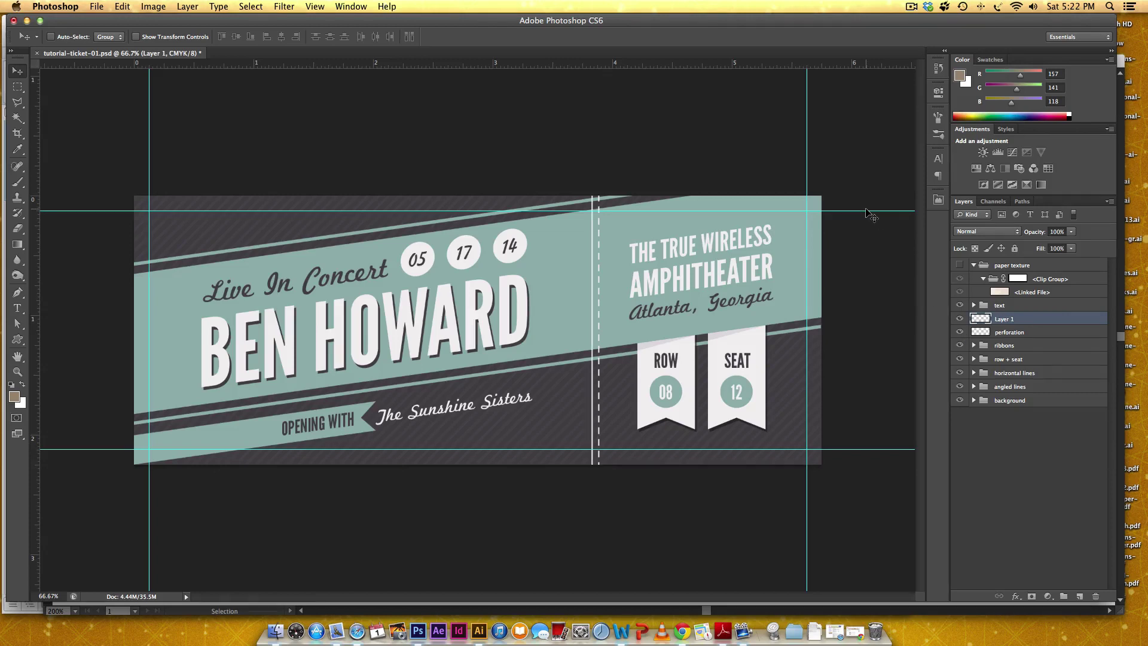
key(super+c)
key(super+z)
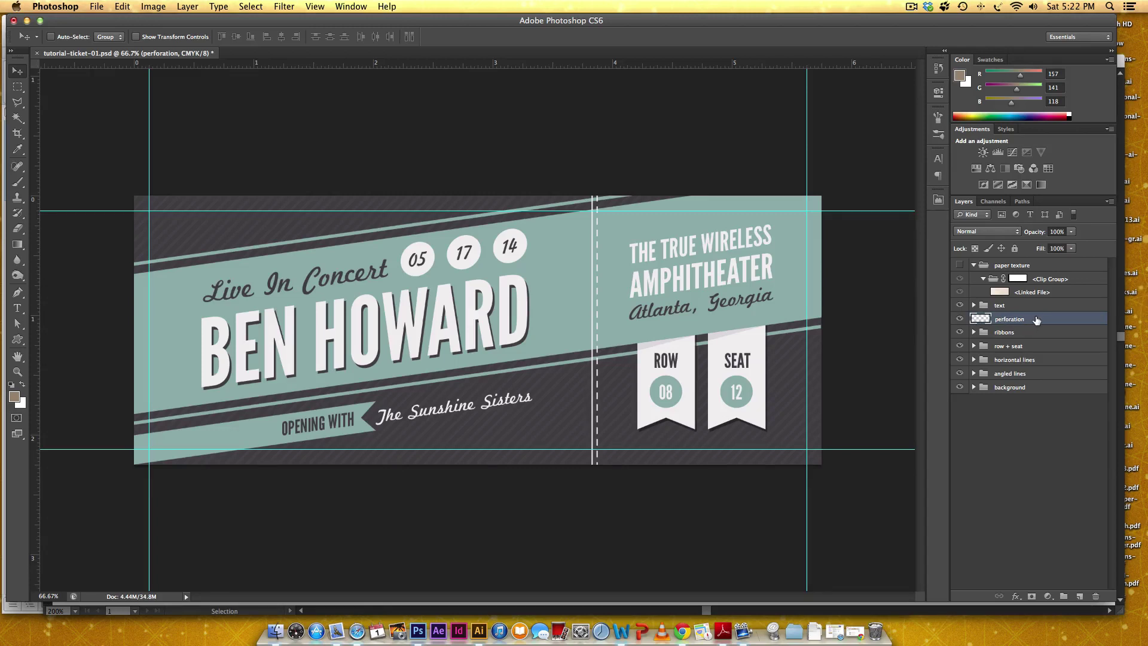
Step: Group the perforation layer into a new folder named 'perforation'
key(super+g)
double_click(1010, 319)
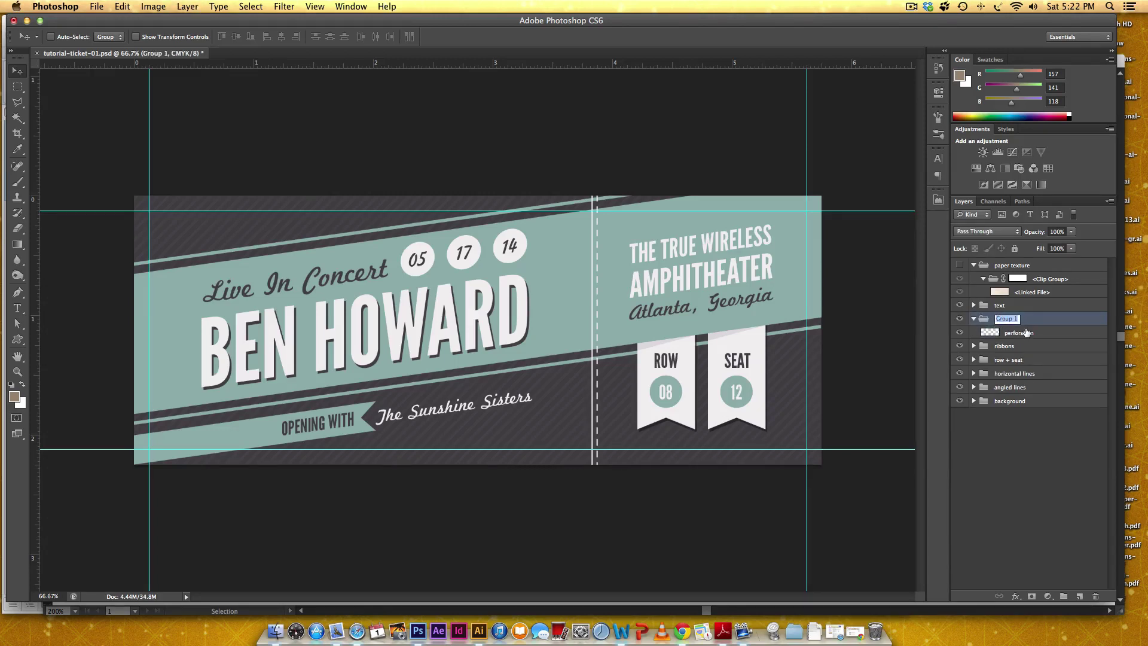
text(perforation)
key(Return)
click(973, 319)
Step: Delete the duplicate BEN HOWARD text layer from the text folder's group
click(973, 305)
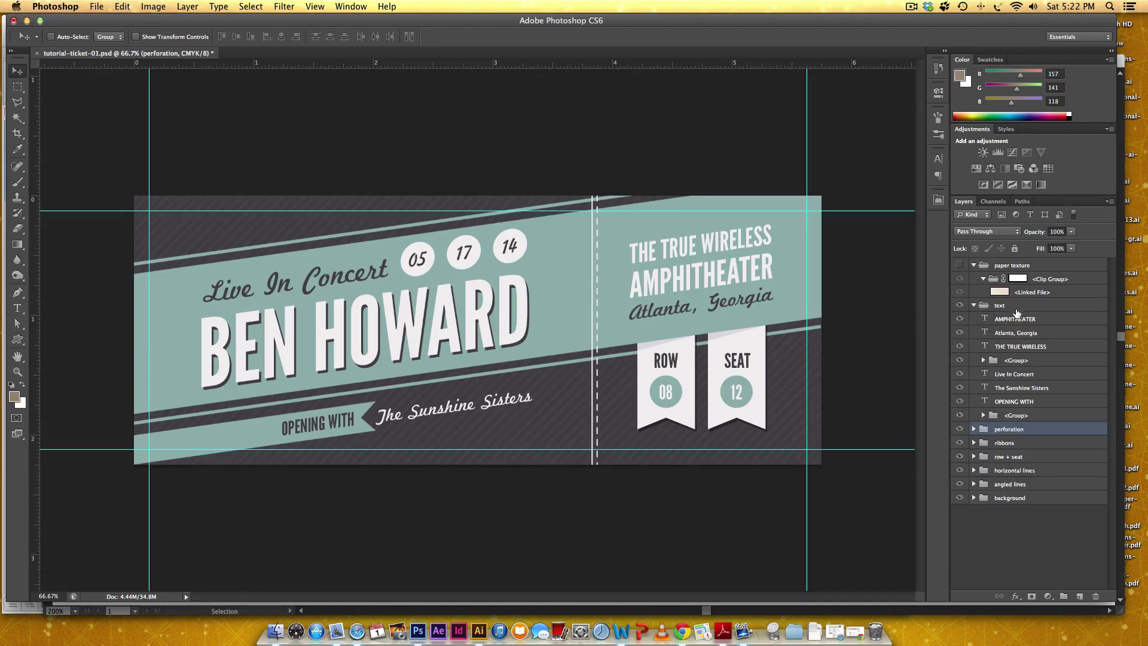
click(960, 416)
click(960, 416)
click(982, 415)
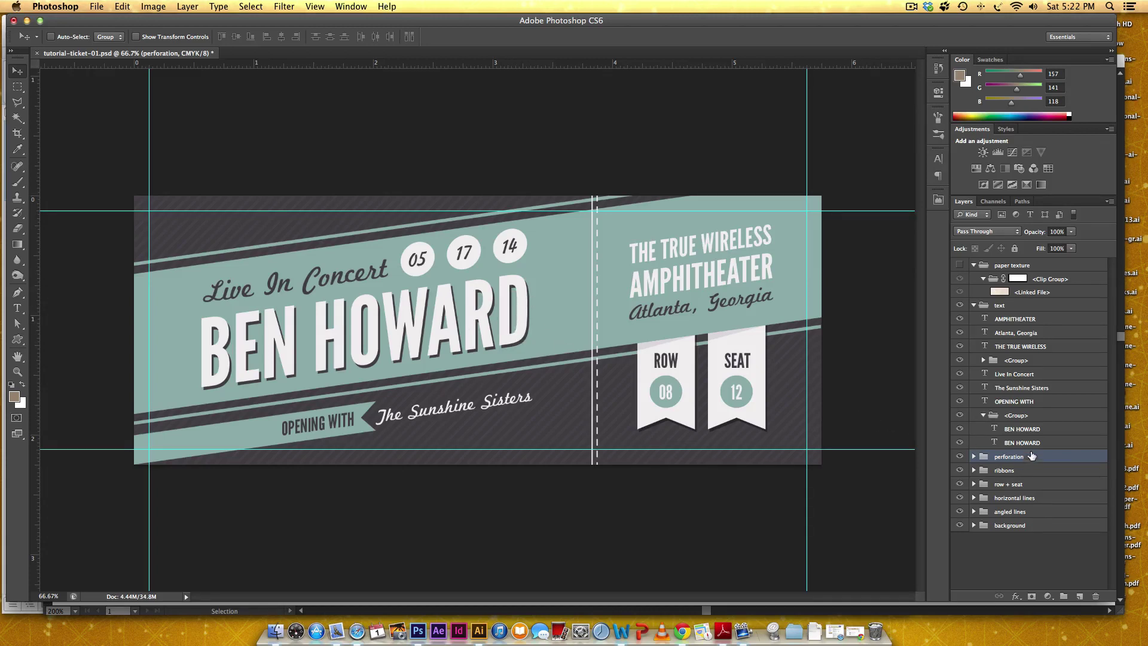
drag(1049, 444, 1095, 596)
Step: Add a BEN HOWARD drop shadow with size 0, distance 10 px and the ticket's dark grey
double_click(1070, 428)
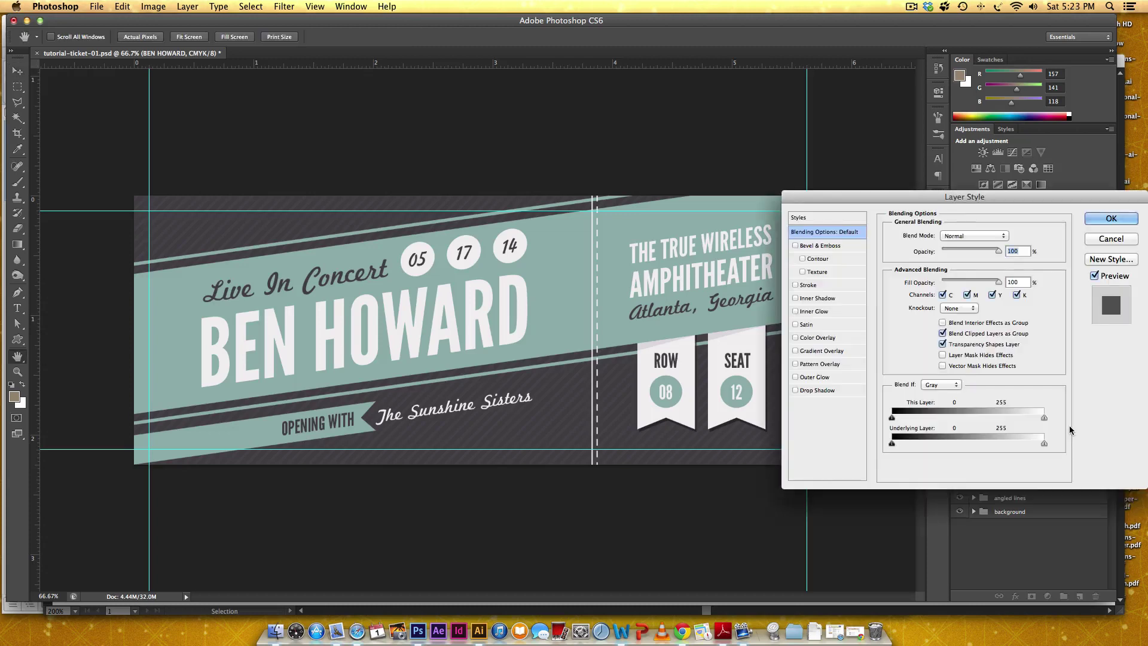
click(827, 390)
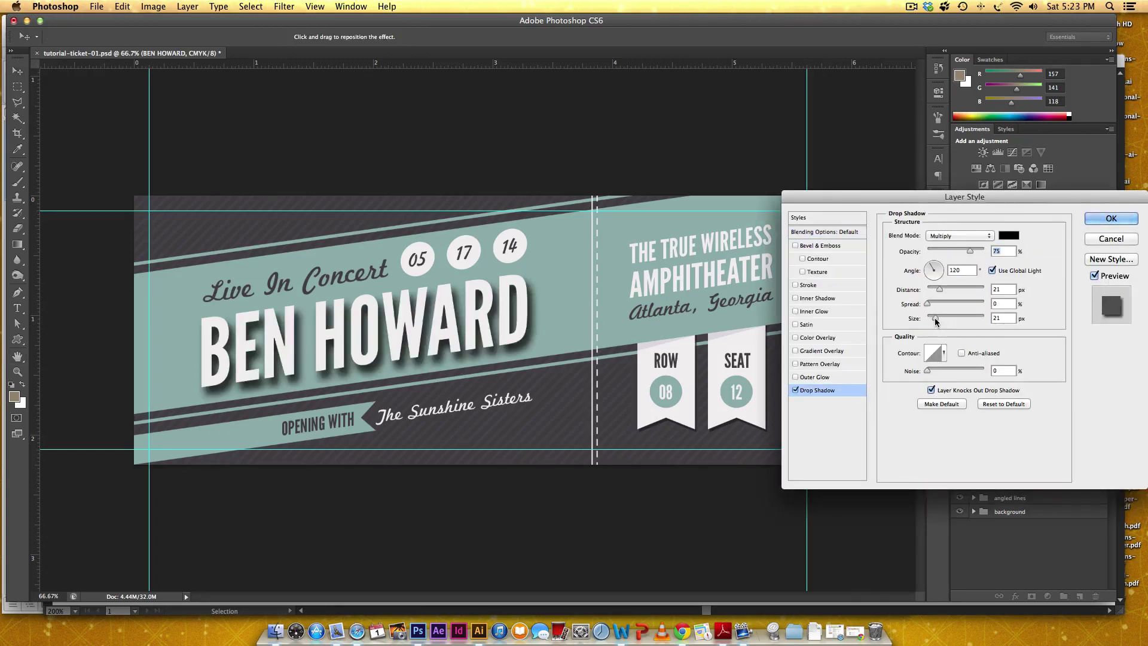
drag(935, 321, 927, 290)
text(0)
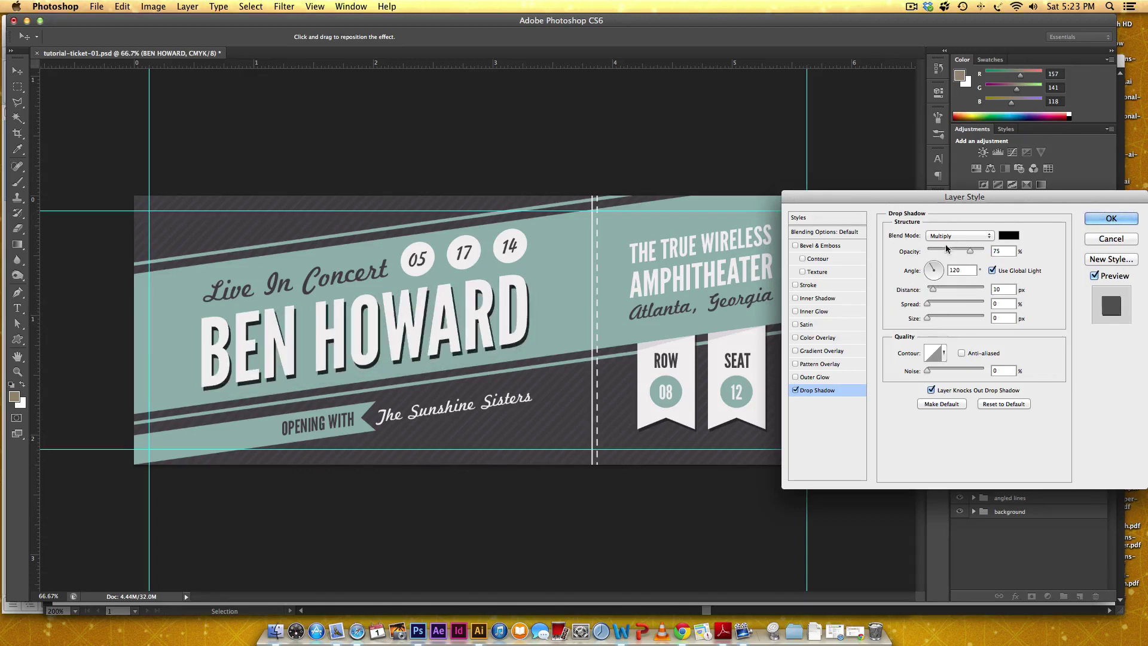
click(1009, 236)
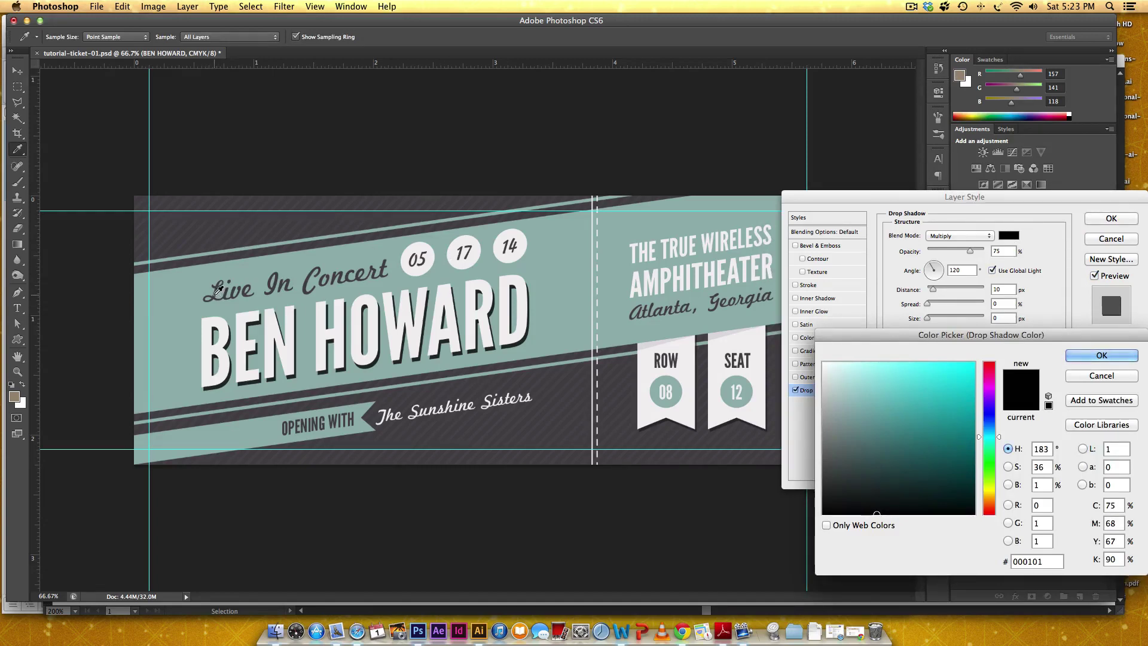
click(212, 292)
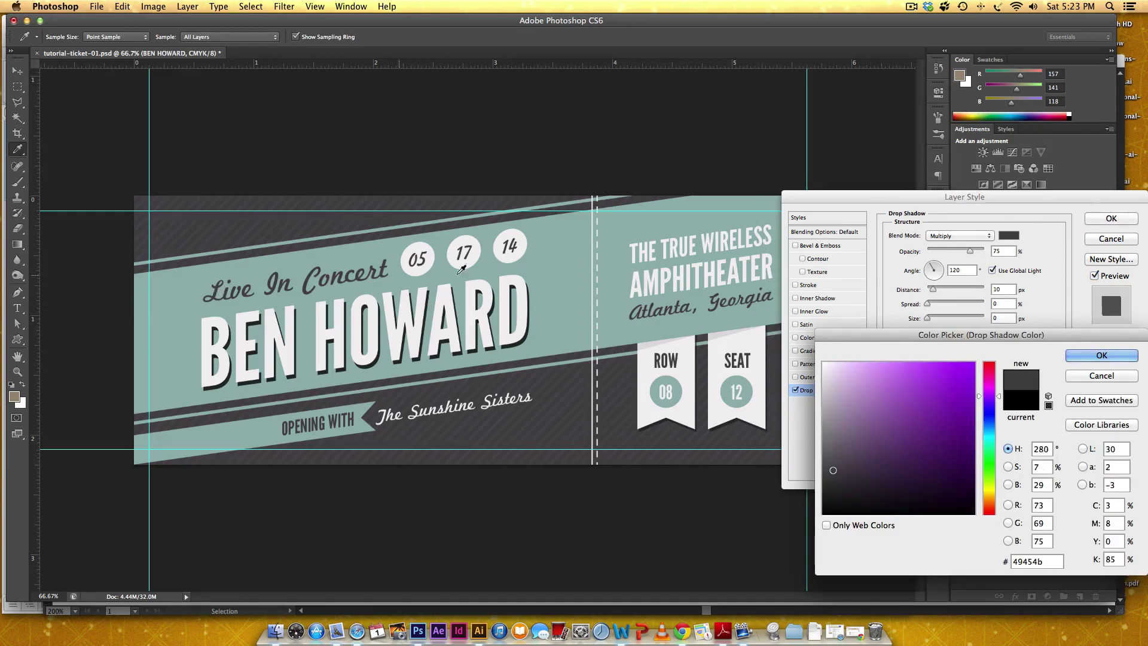
click(1103, 356)
click(1111, 219)
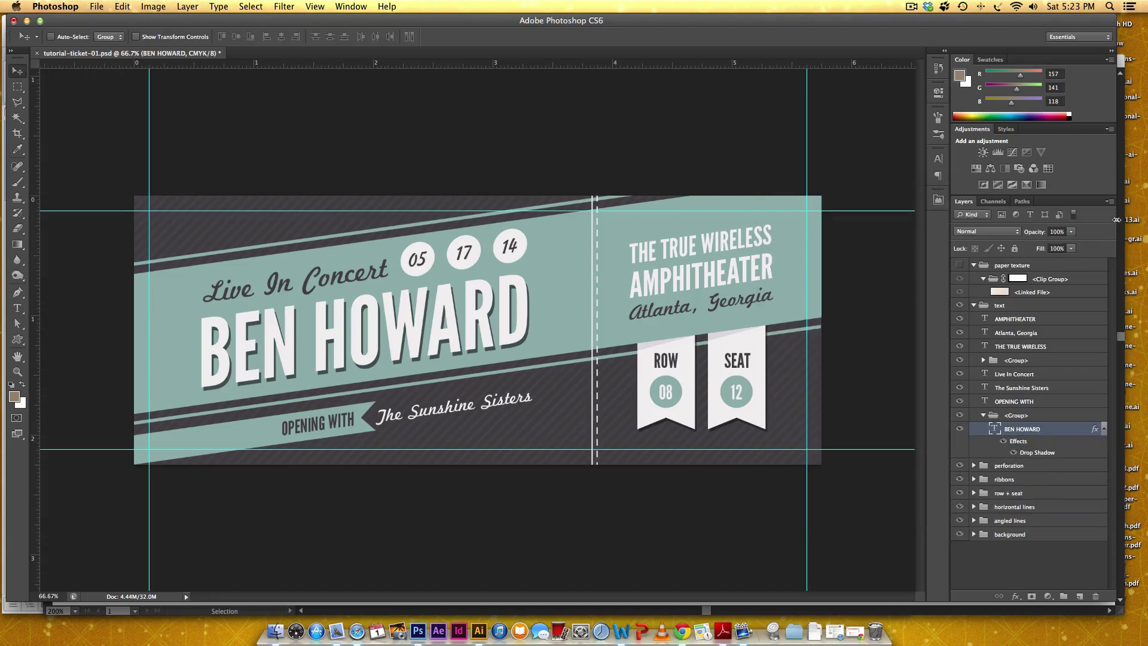
click(1103, 428)
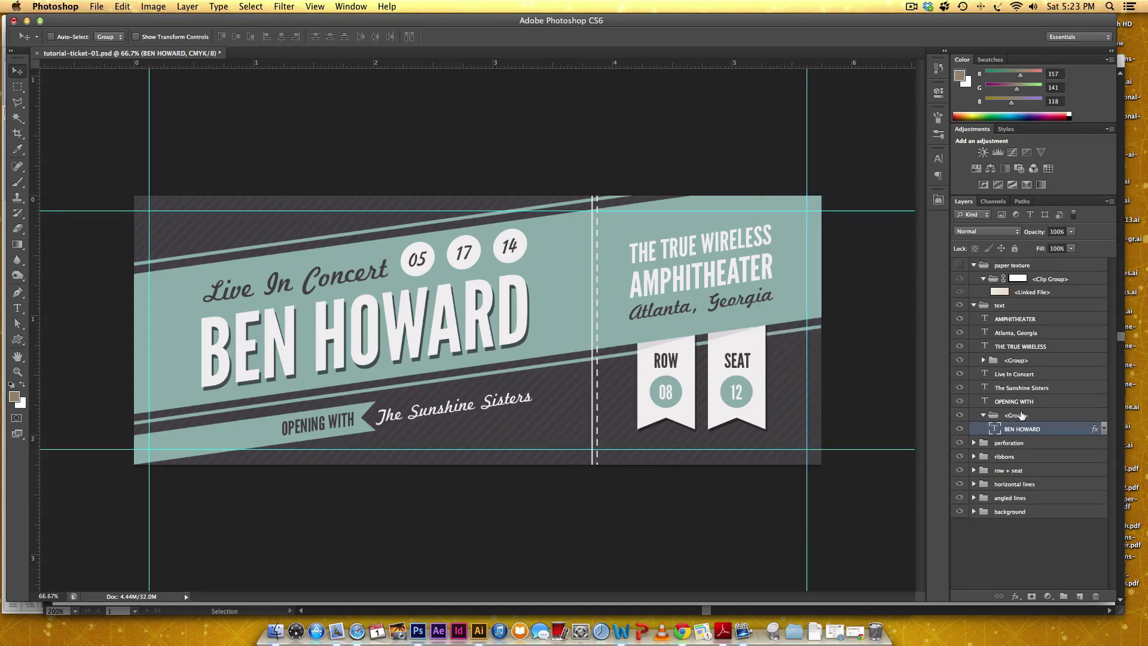
click(1040, 417)
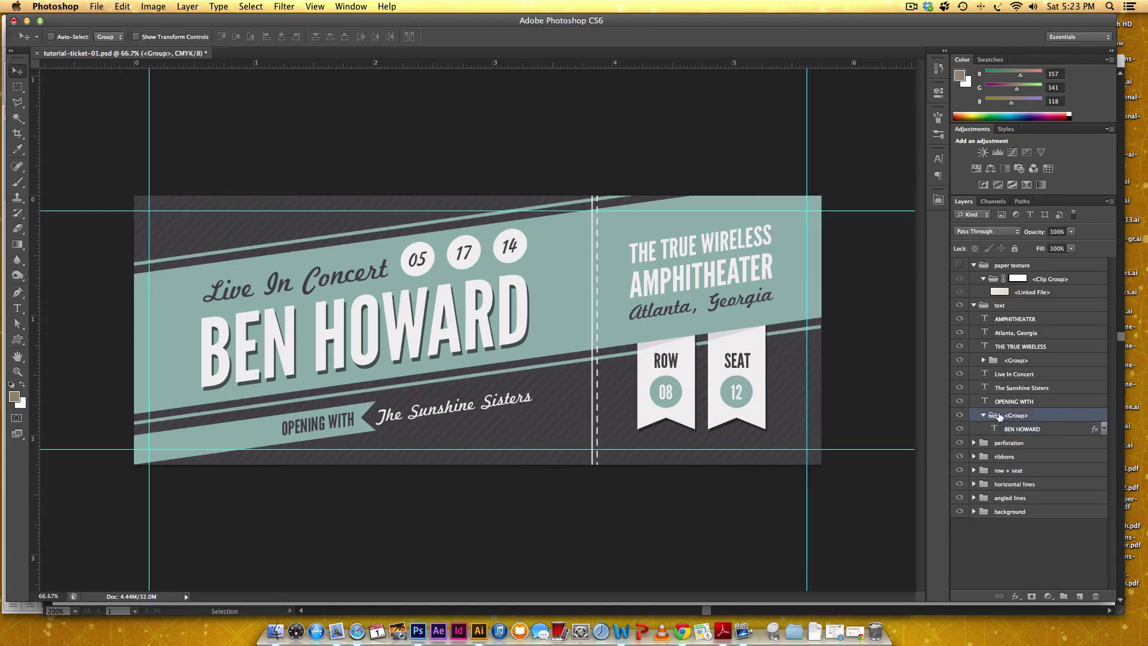
right_click(1044, 417)
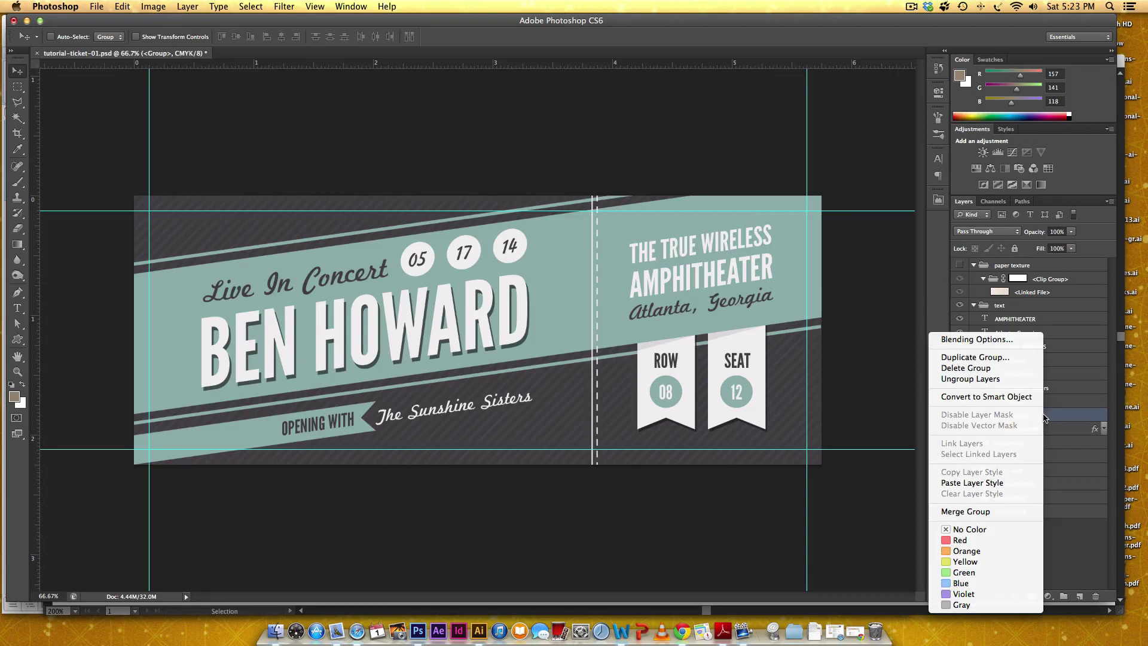
click(985, 379)
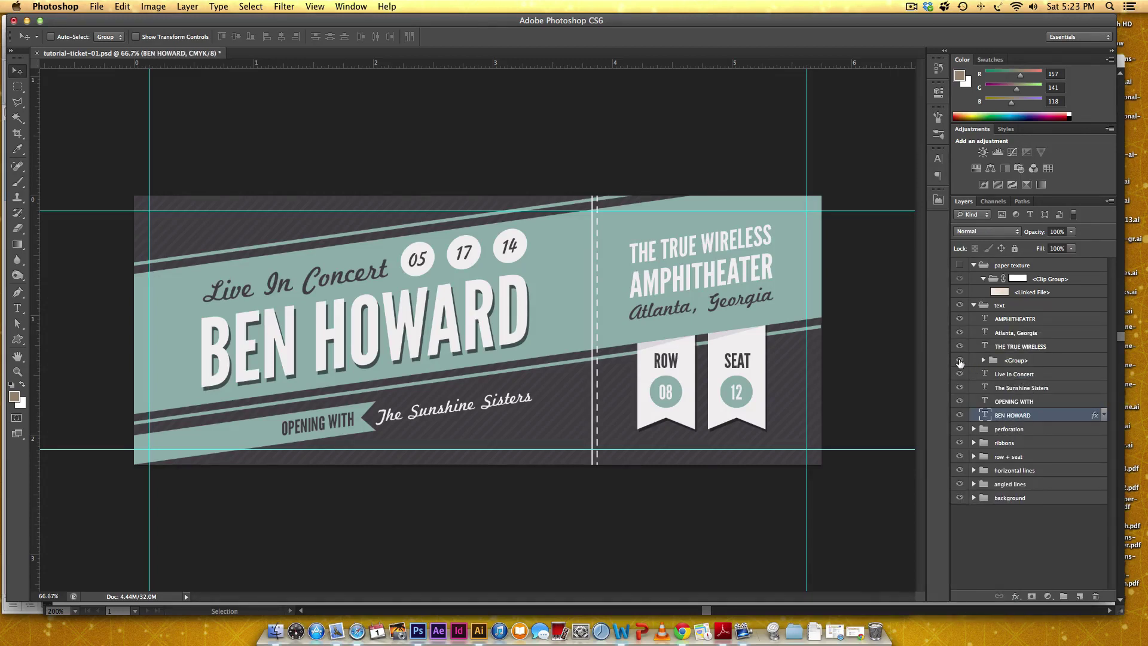
click(960, 360)
click(959, 360)
Step: Rename the date's nested groups holding 05, 17 and 14 to month, day and year
click(983, 360)
click(959, 401)
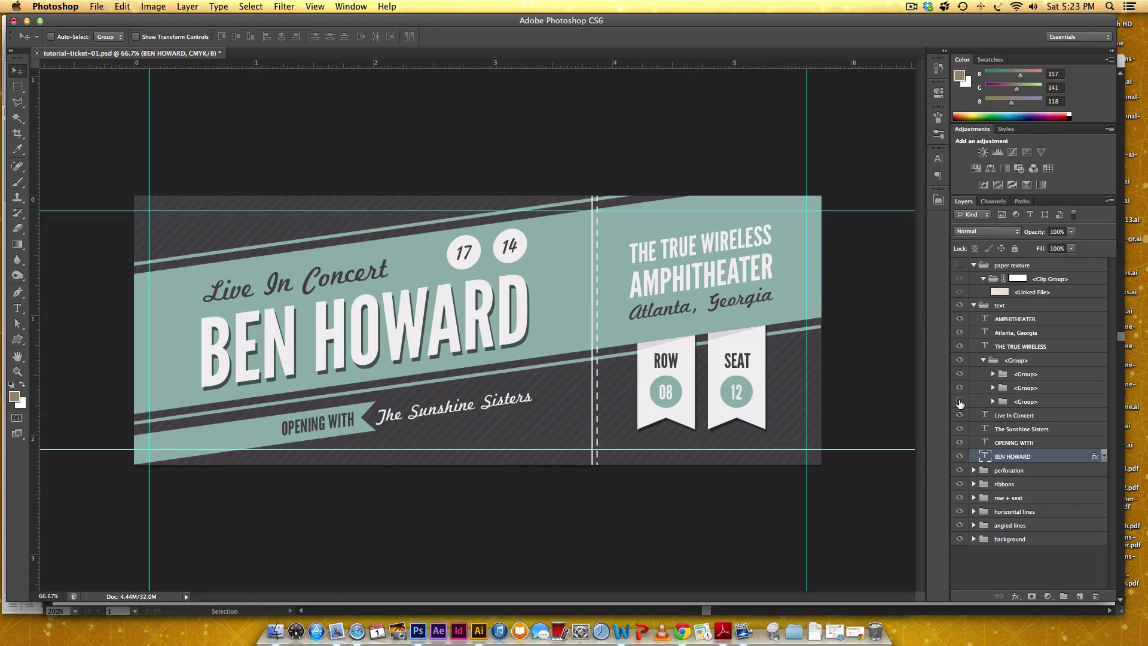
click(959, 402)
double_click(1024, 401)
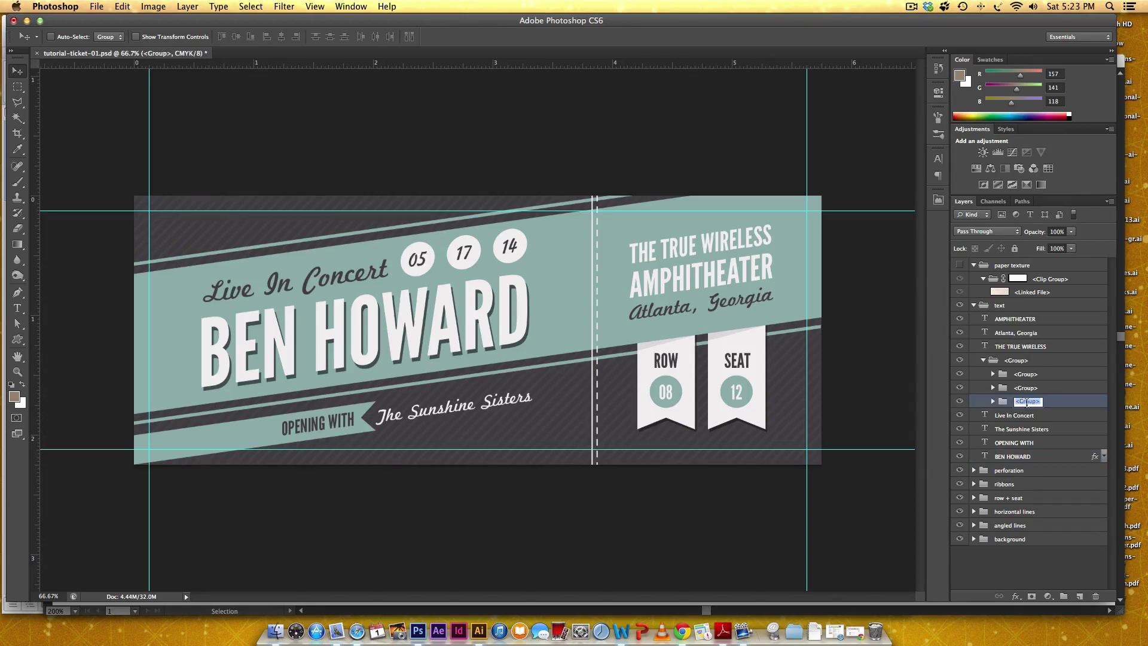
text(month)
key(Return)
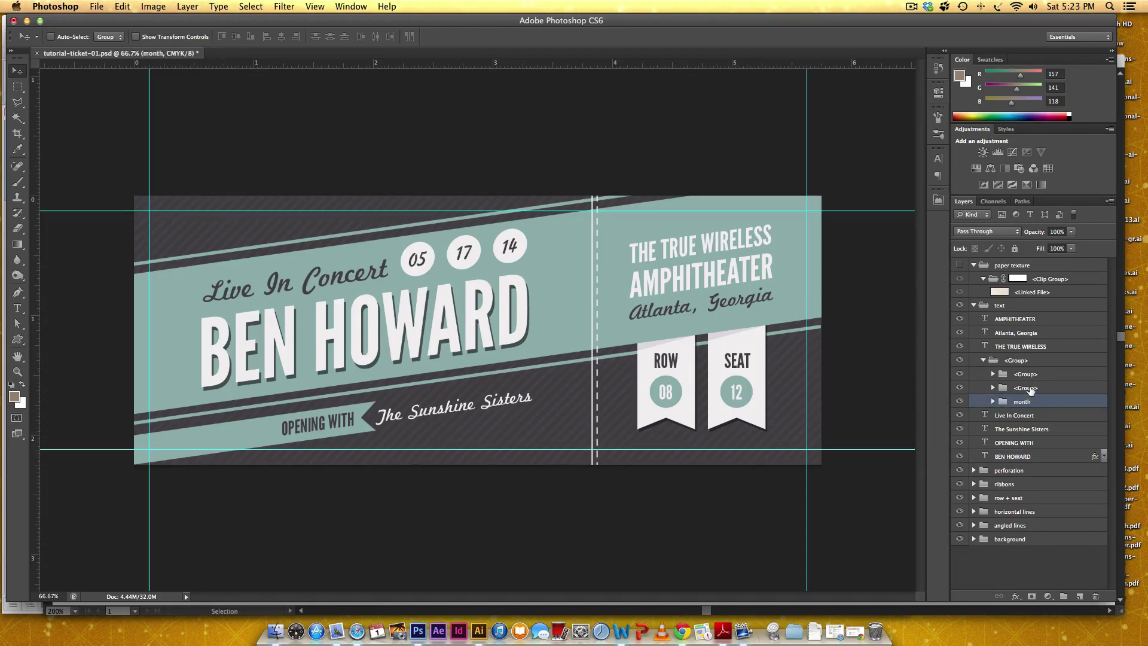
double_click(1025, 387)
text(day)
key(Return)
double_click(1025, 373)
text(year)
key(Return)
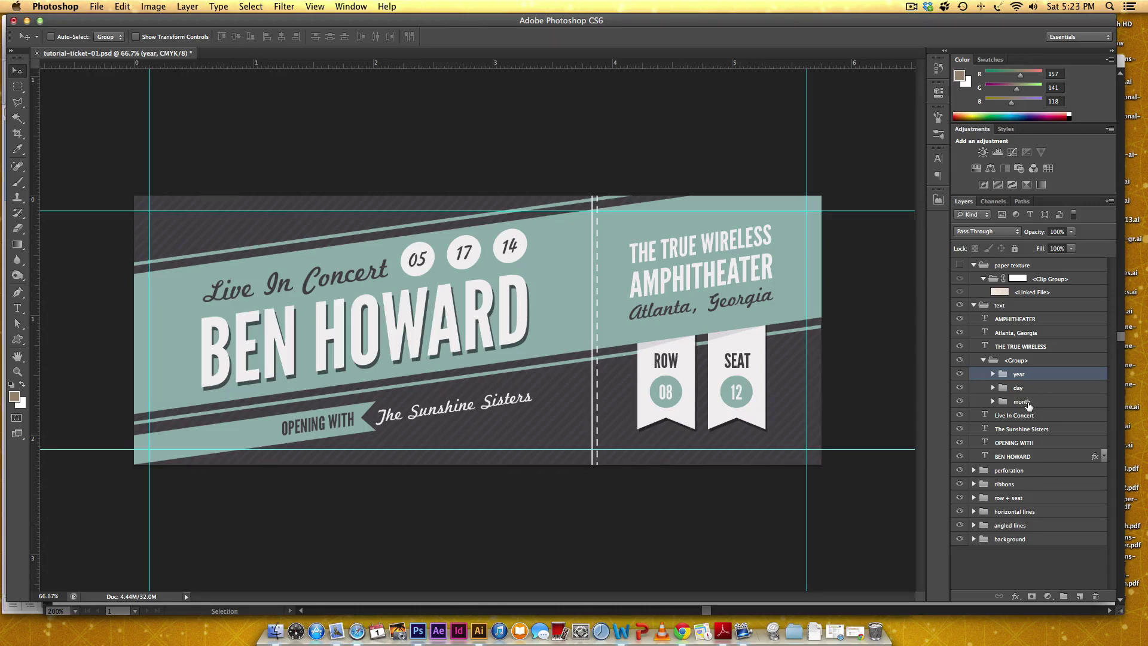
Step: Move month to the top of the date group and rename its path layer 'circle'
drag(1026, 406, 968, 383)
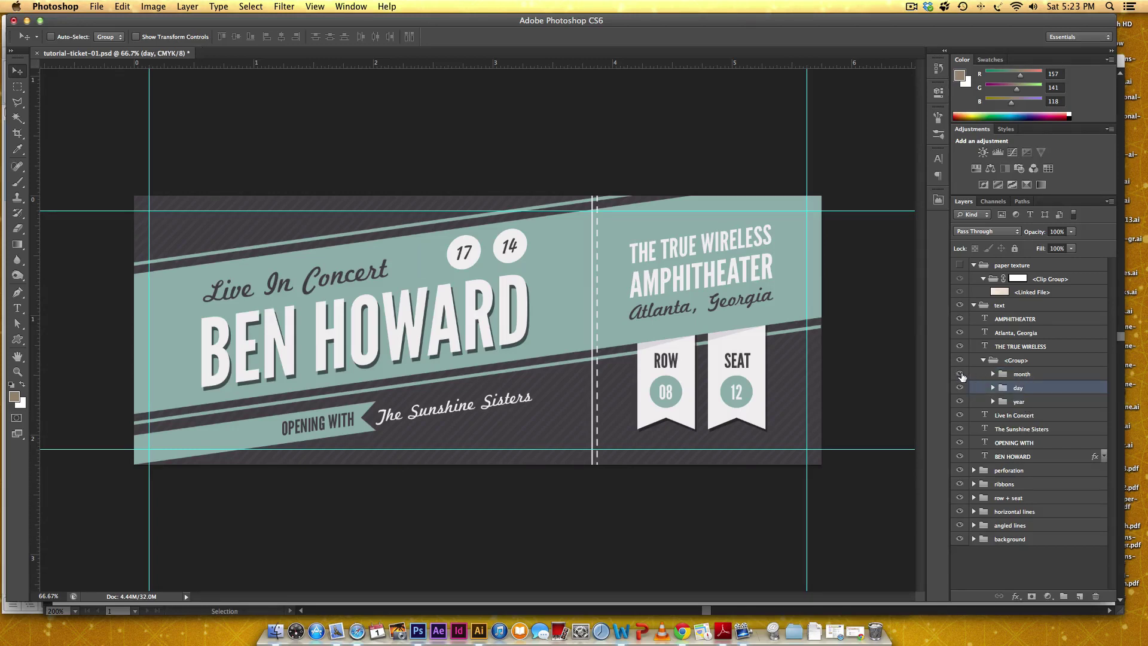
click(959, 375)
click(959, 387)
click(959, 388)
click(992, 374)
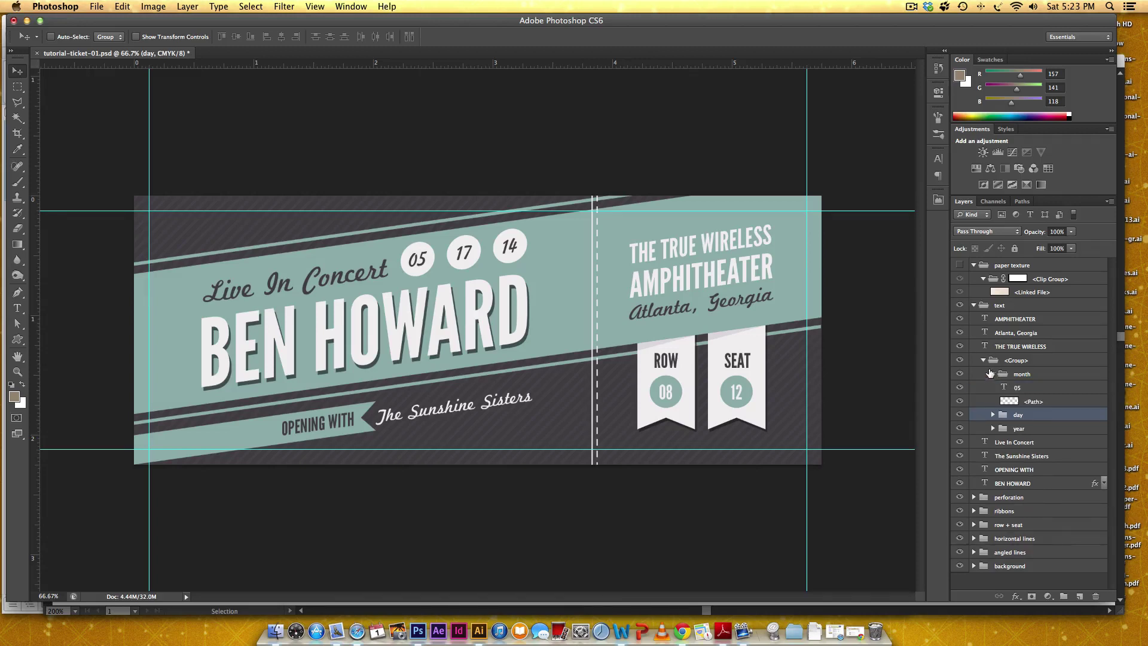
double_click(1032, 401)
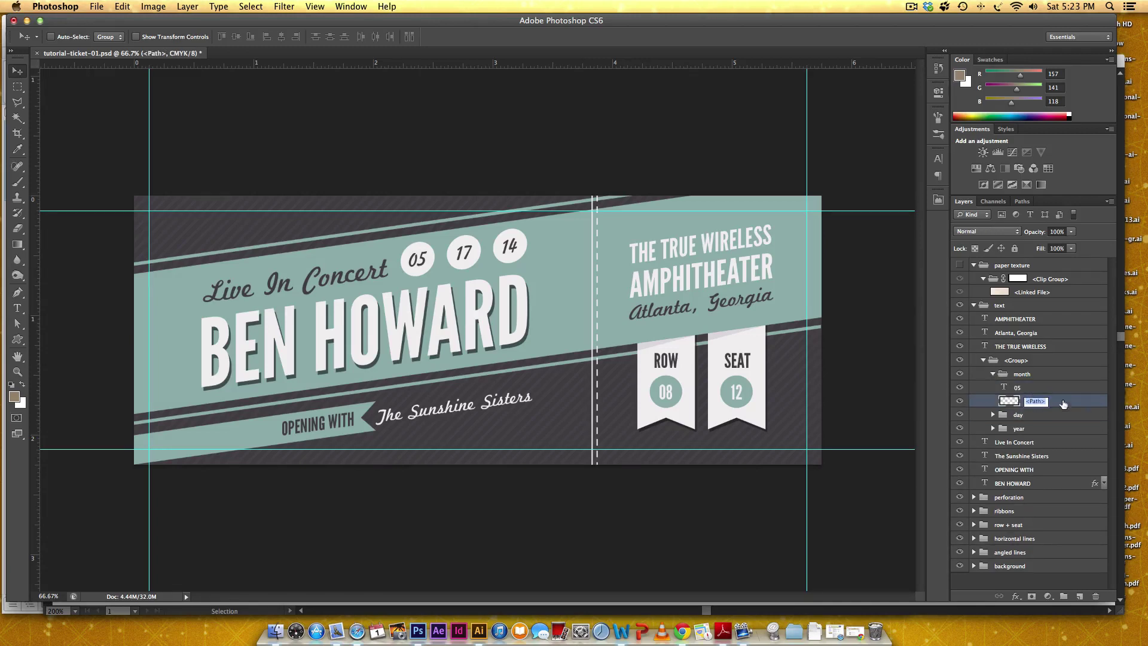
text(circle)
key(Return)
Step: Rename the day and year groups' path layers 'circle'
click(992, 415)
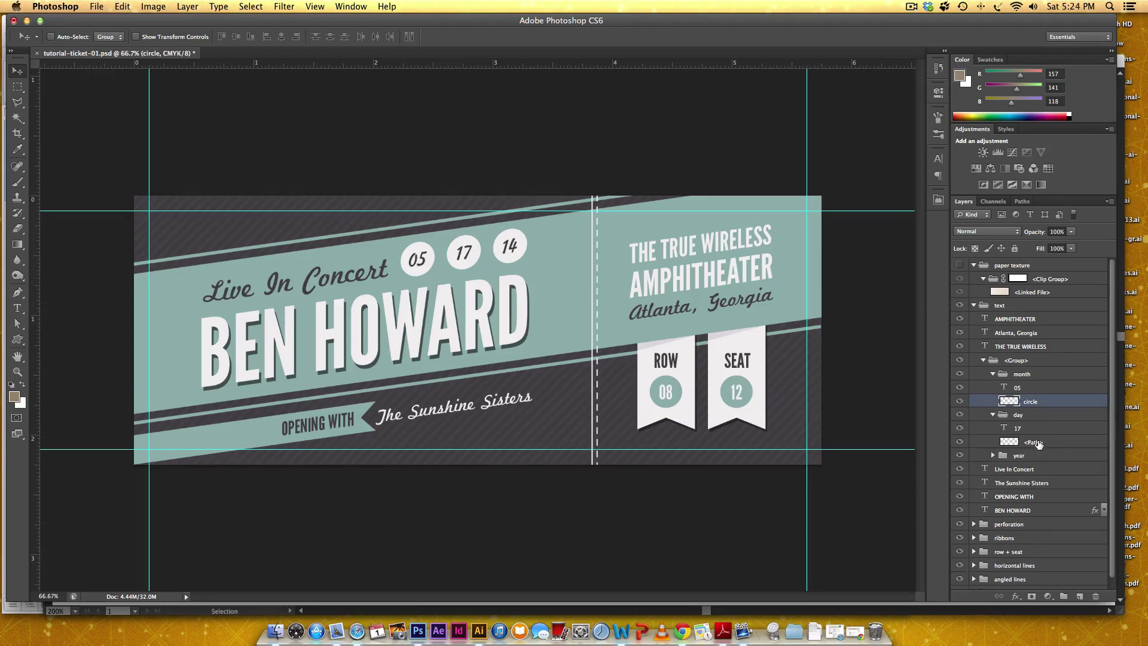
double_click(1039, 443)
text(circle)
key(Return)
click(993, 455)
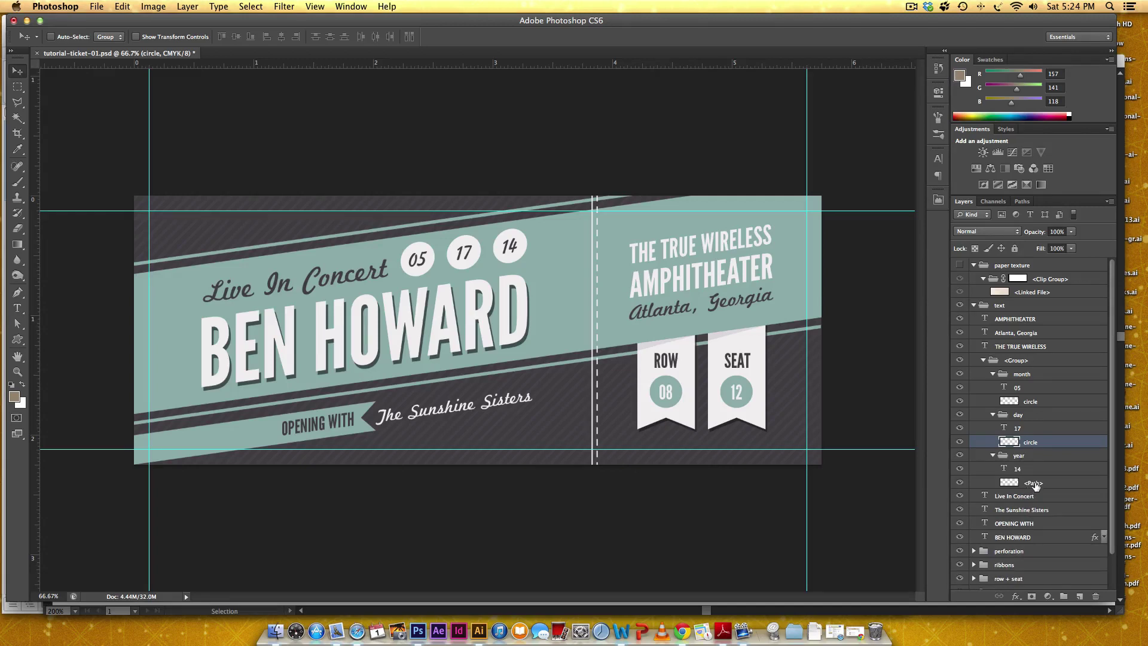
double_click(1033, 482)
text(circle)
key(Return)
Step: Collapse the nested groups and rename the parent date group 'event date'
click(993, 455)
click(992, 414)
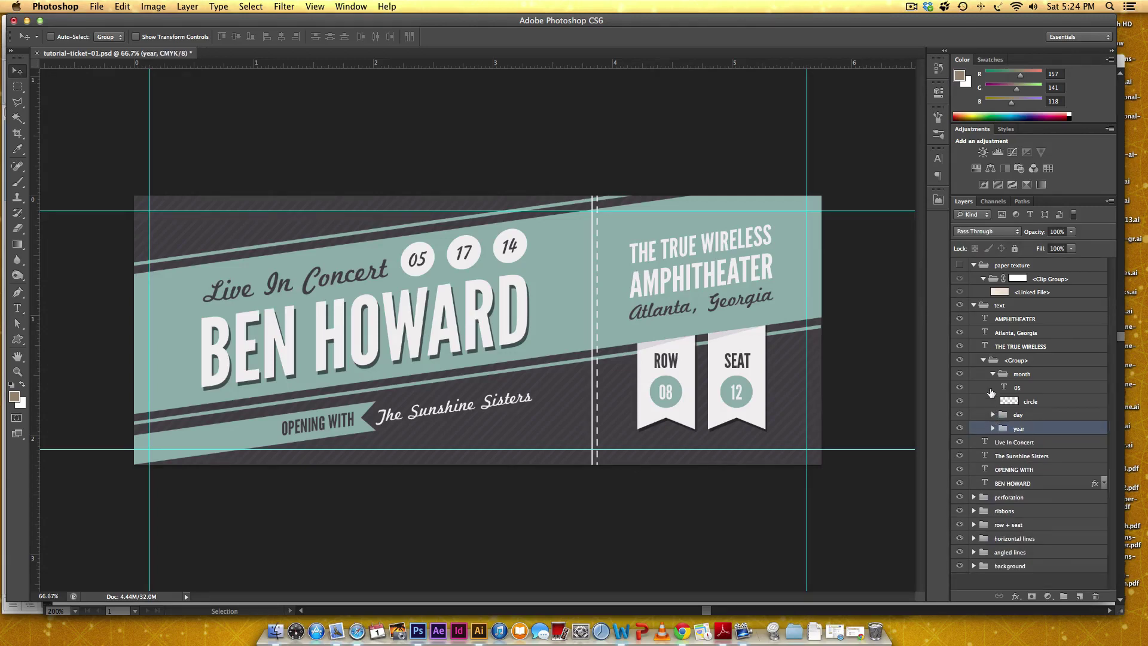
click(992, 374)
double_click(1015, 360)
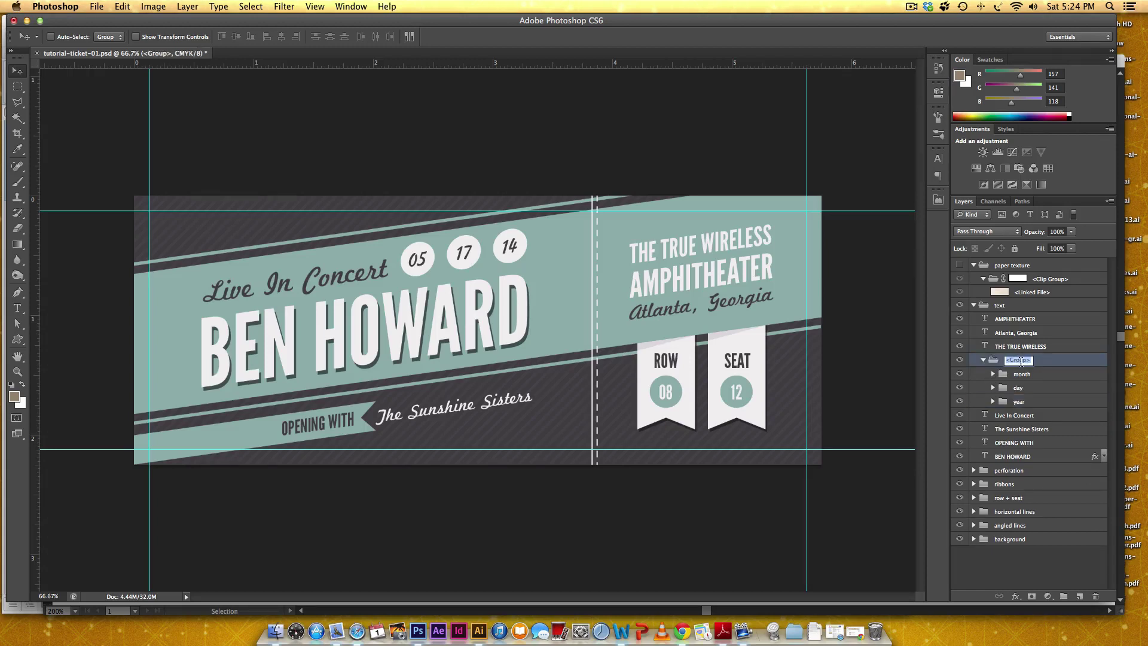
text(event date)
key(Return)
click(982, 360)
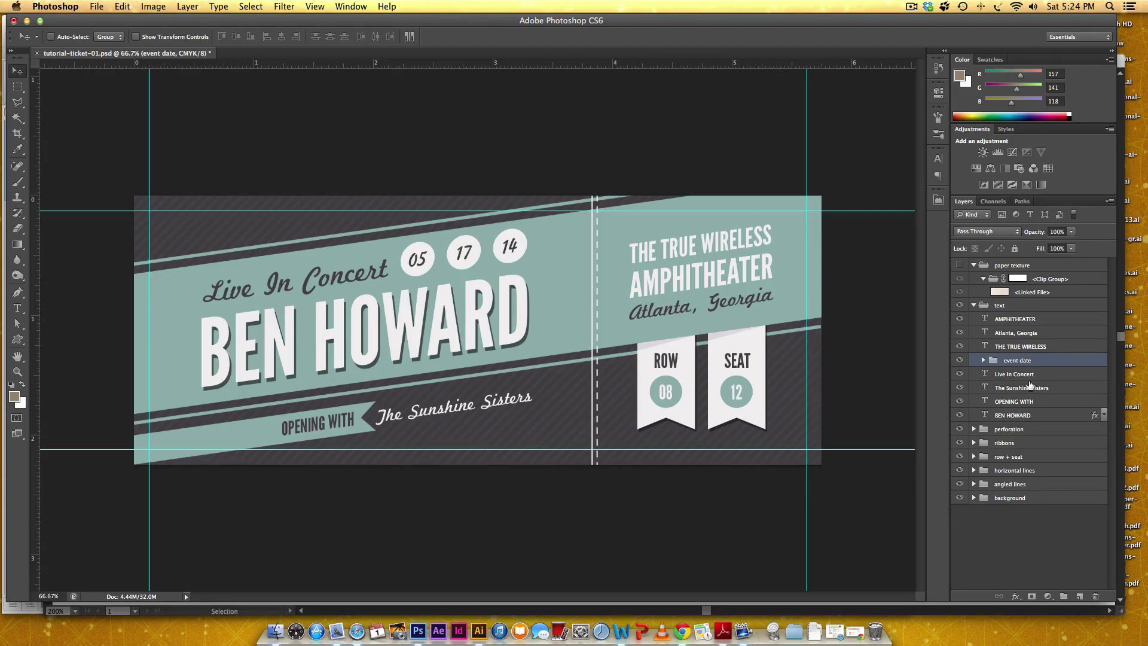
Step: Stack Live In Concert, event date, BEN HOWARD, OPENING WITH, The Sunshine Sisters, THE TRUE WIRELESS in order
drag(1026, 373, 1019, 312)
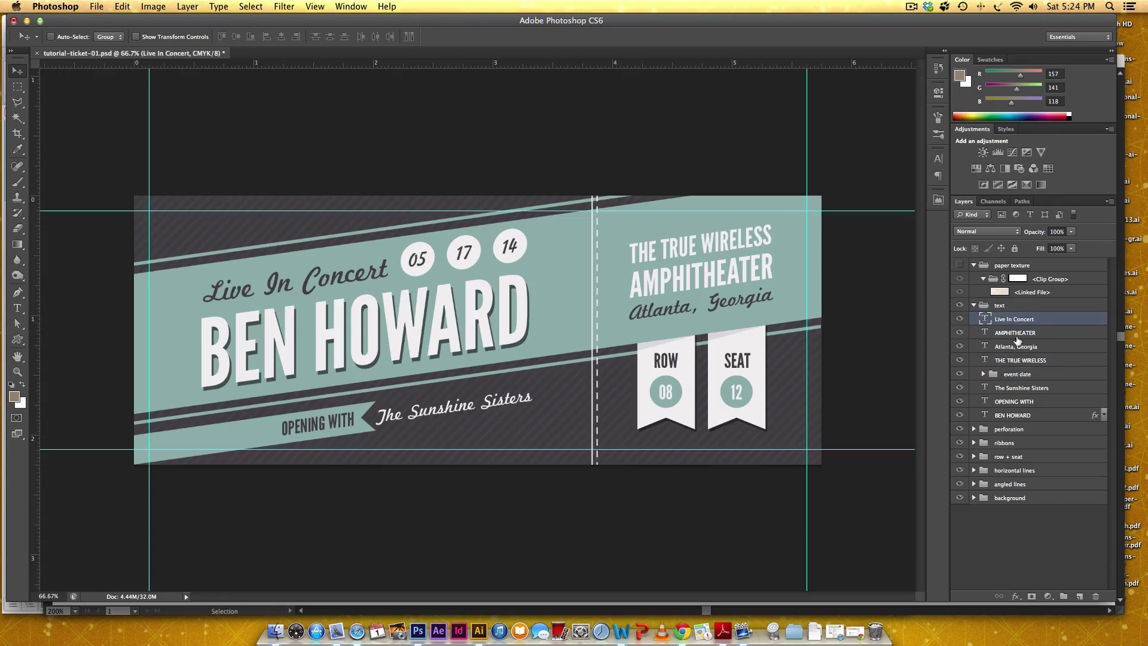
drag(1019, 376, 1015, 330)
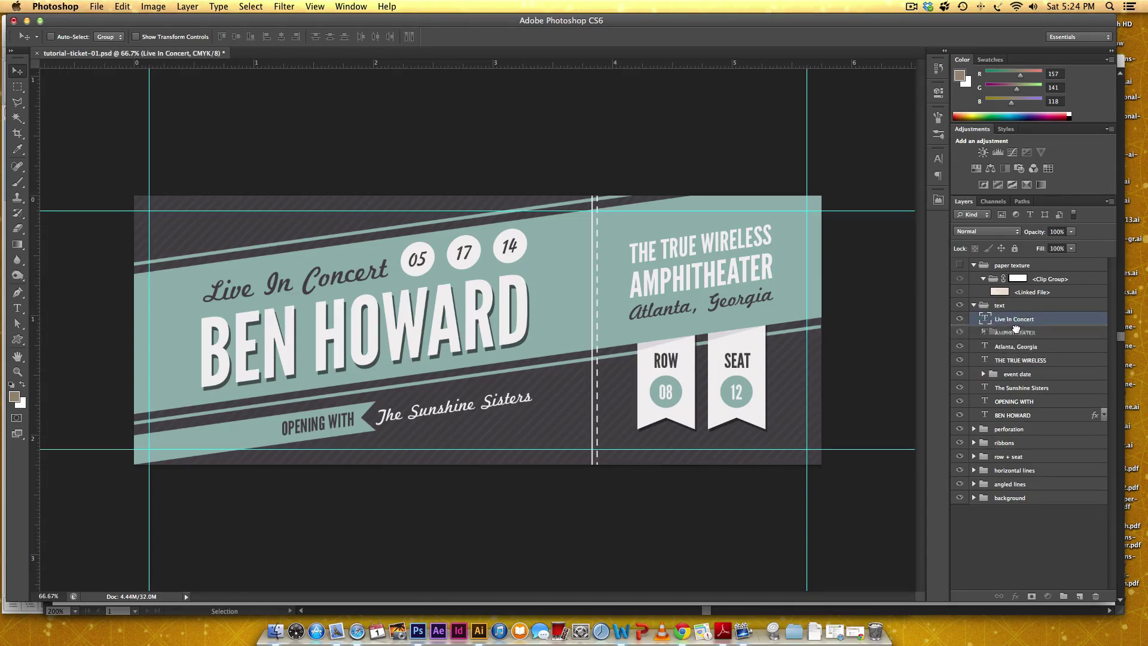
drag(1015, 328, 1016, 328)
drag(1014, 415, 1007, 344)
drag(1007, 418, 1010, 356)
drag(1012, 420, 1014, 368)
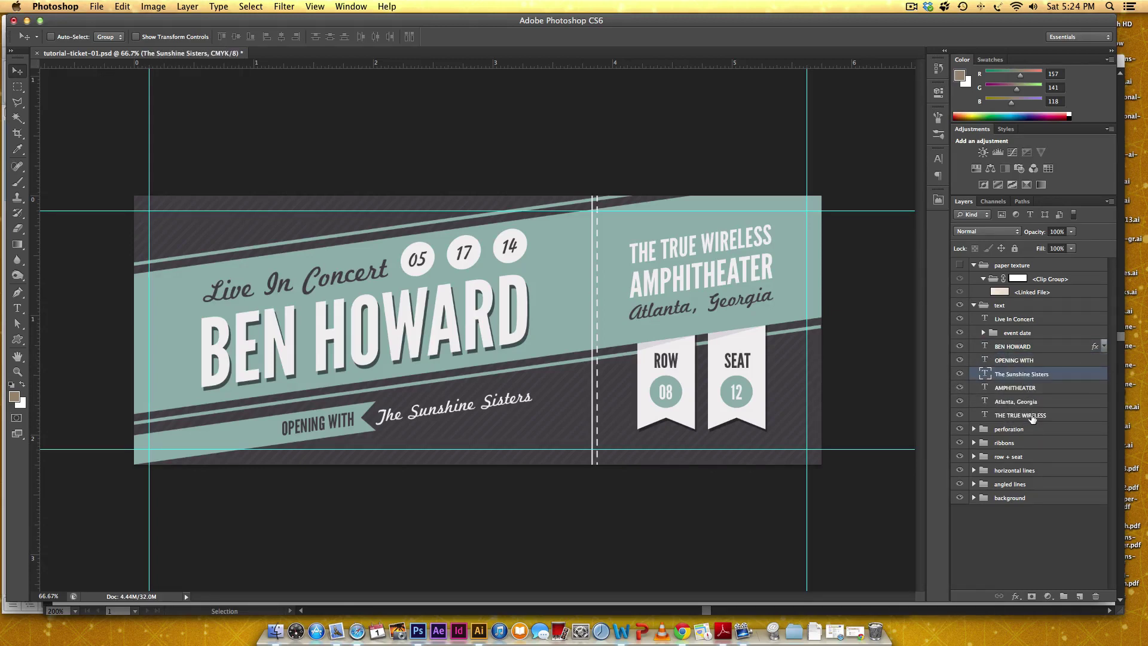
drag(1032, 418, 1027, 382)
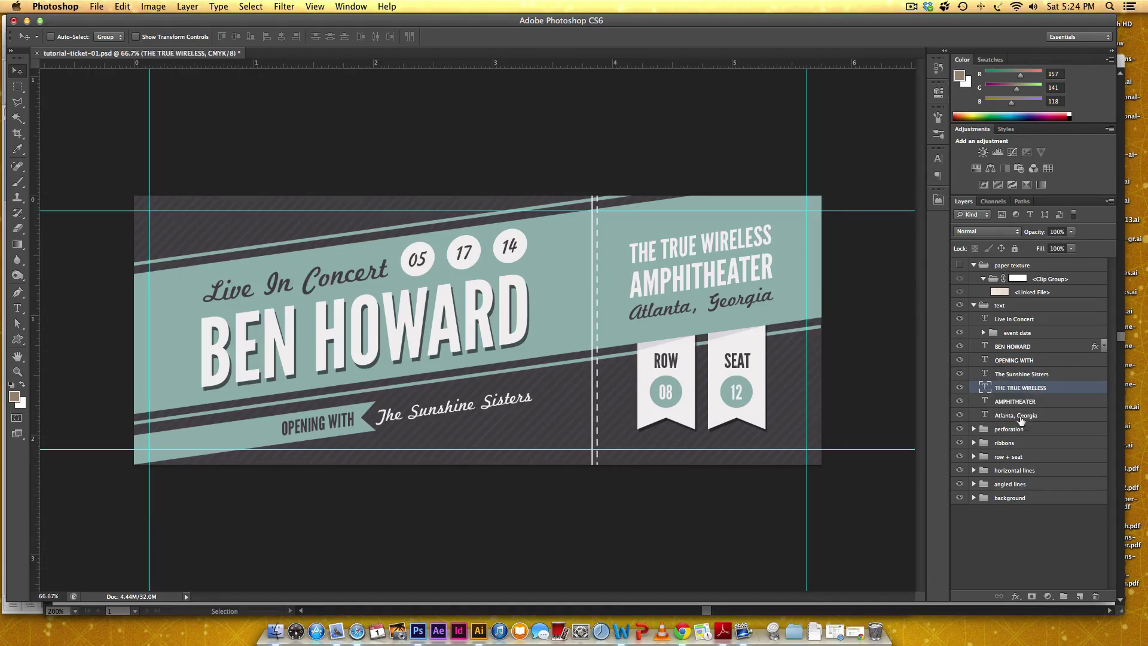
click(973, 305)
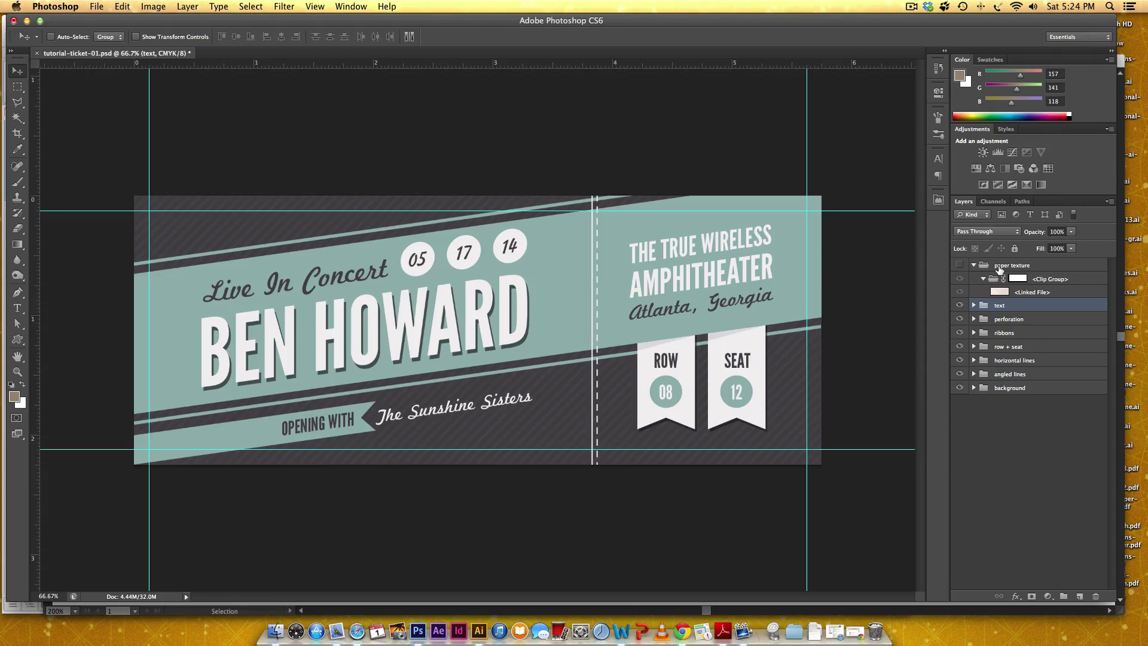
Step: Make the paper texture group visible and merge its clip group into one layer
click(1033, 267)
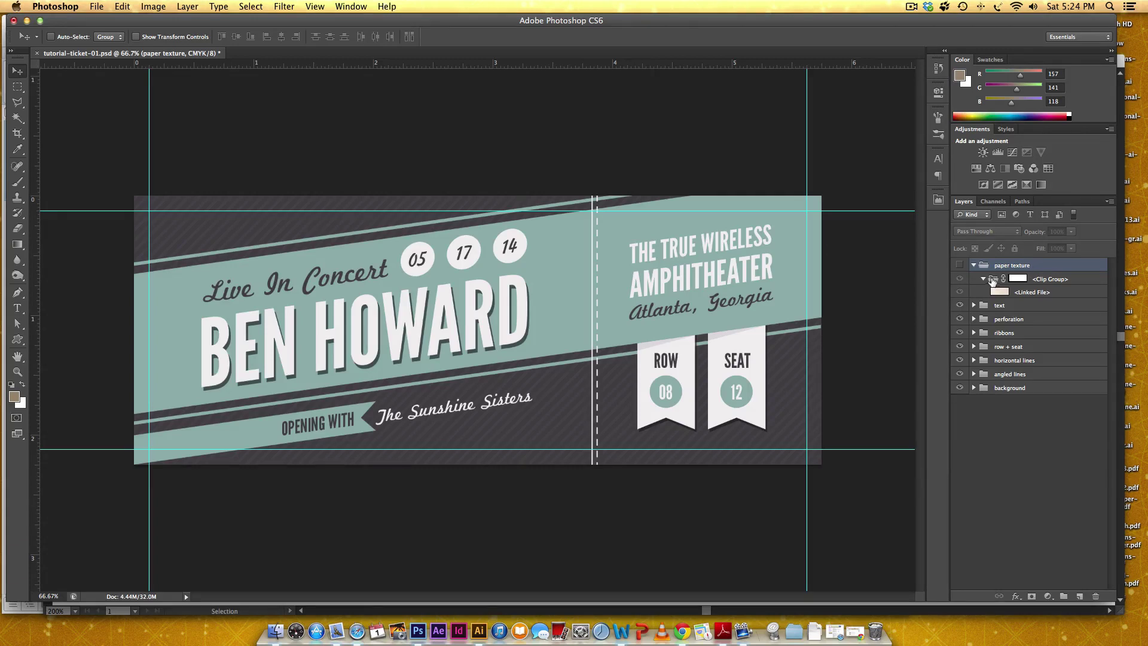
click(958, 264)
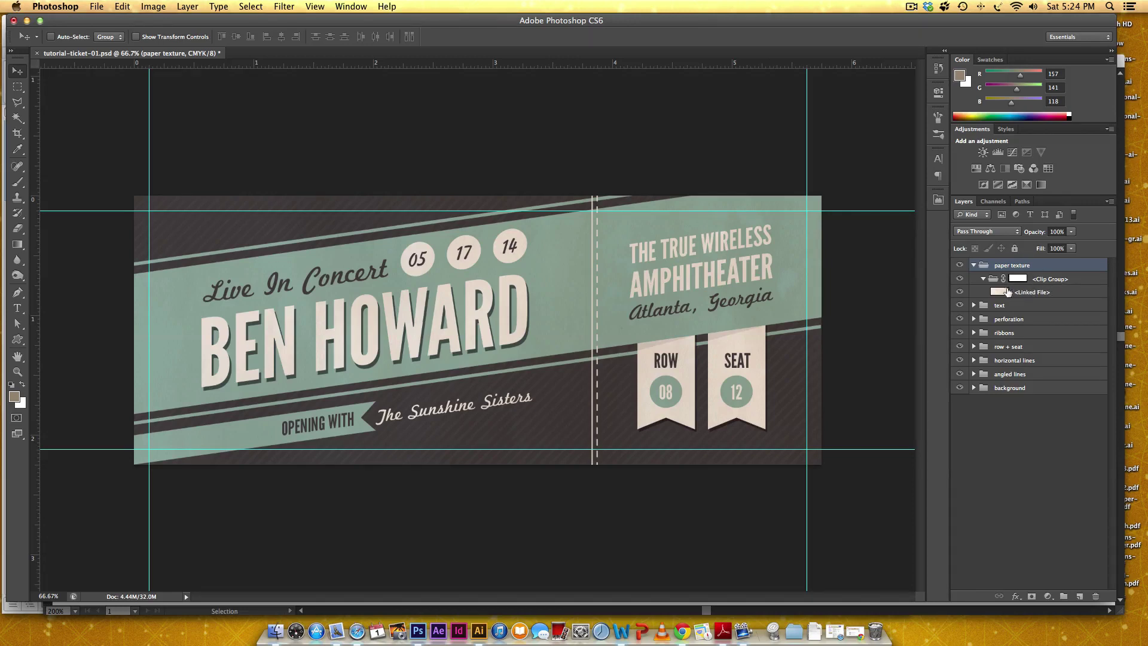
click(981, 279)
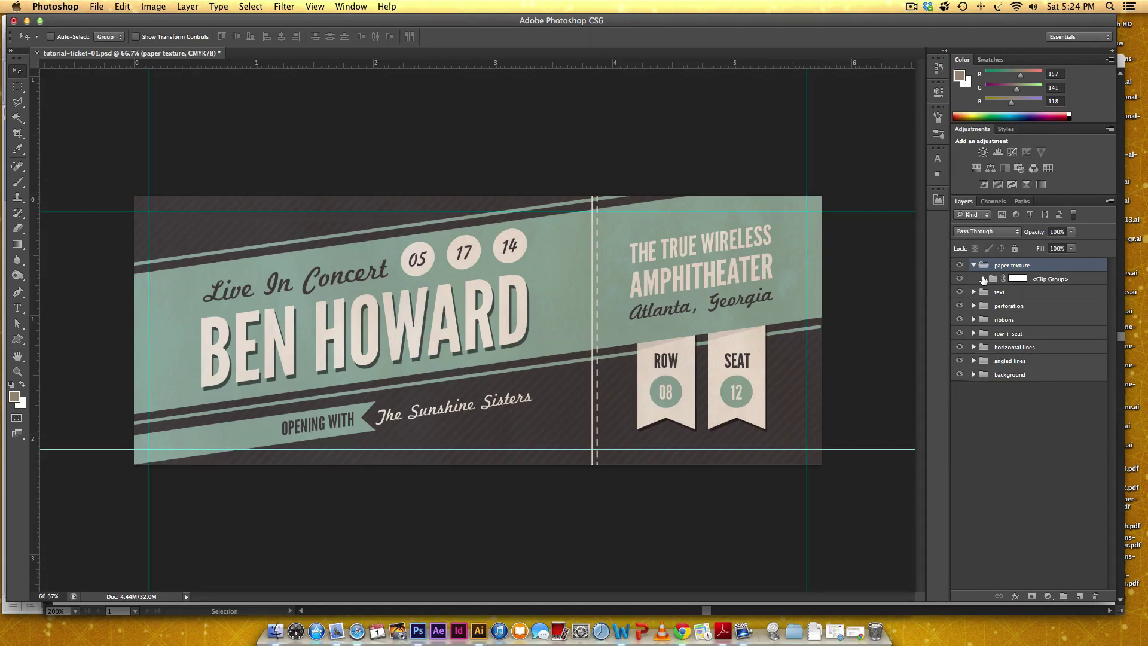
click(1065, 279)
right_click(1085, 284)
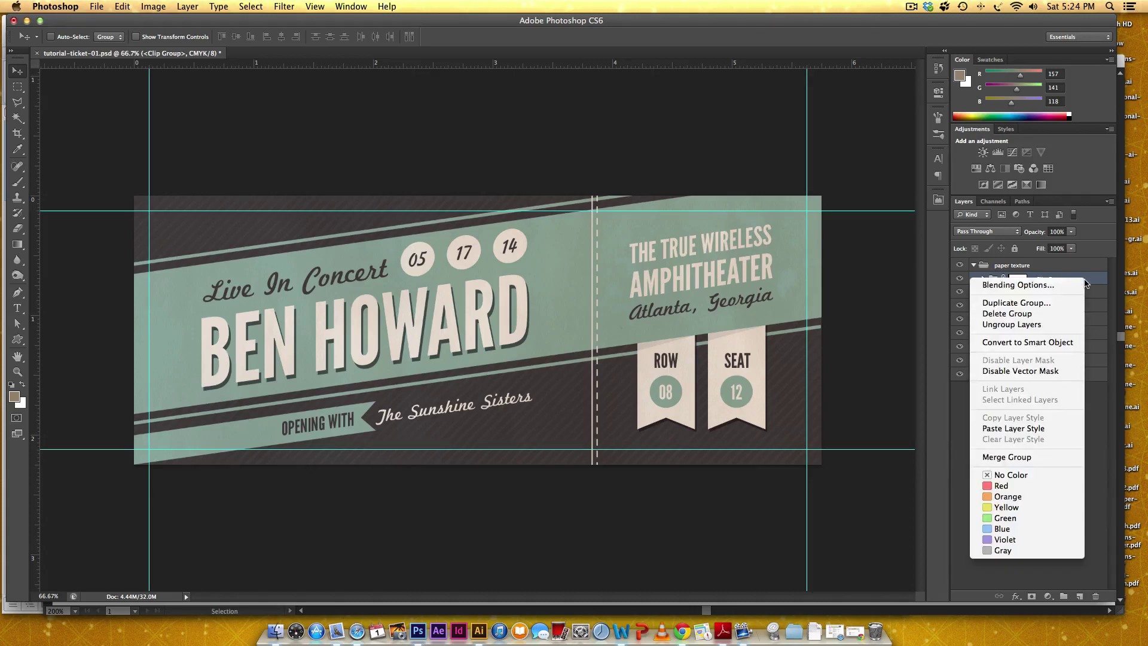
click(1017, 458)
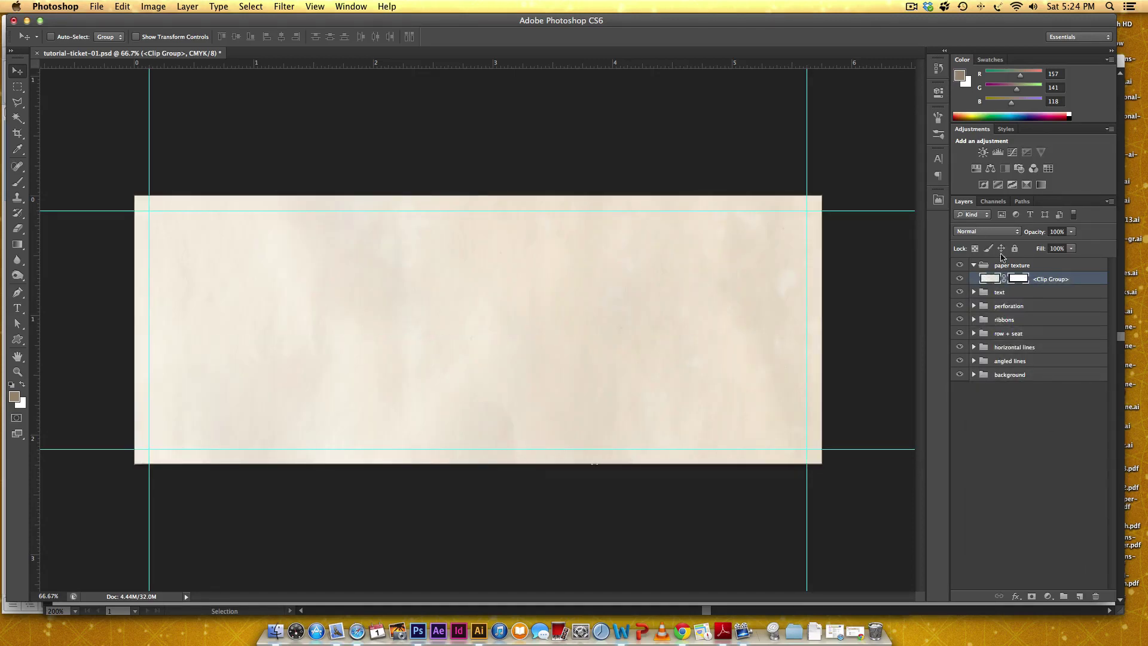
Step: Set the merged layer's blend mode to Multiply and rename it 'texture'
click(989, 232)
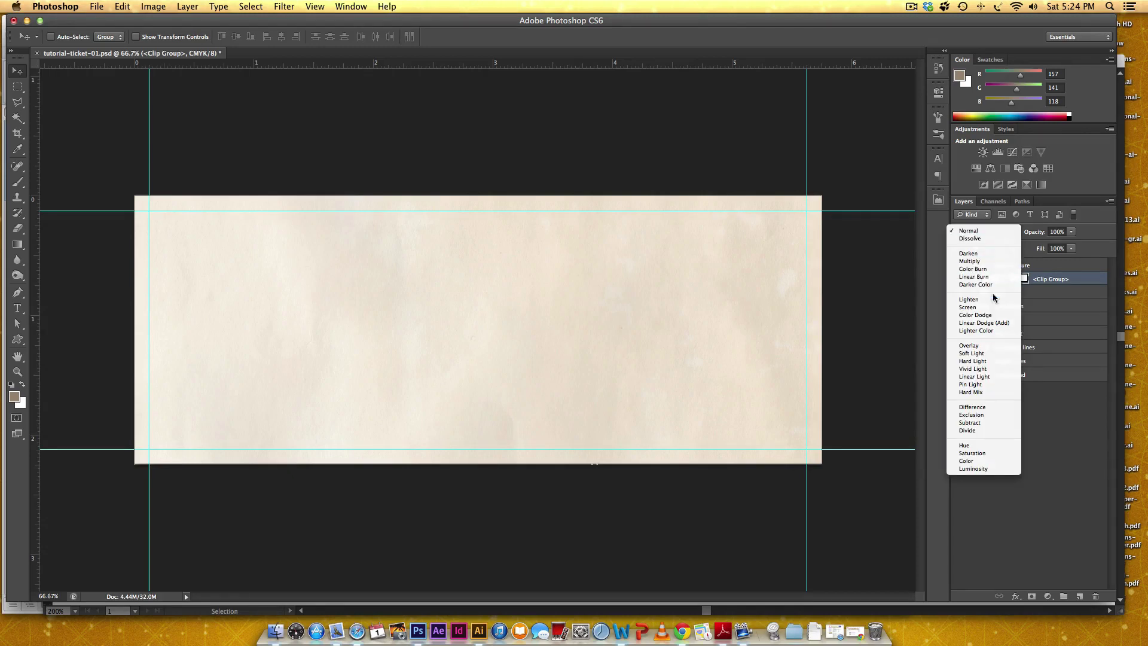
click(981, 260)
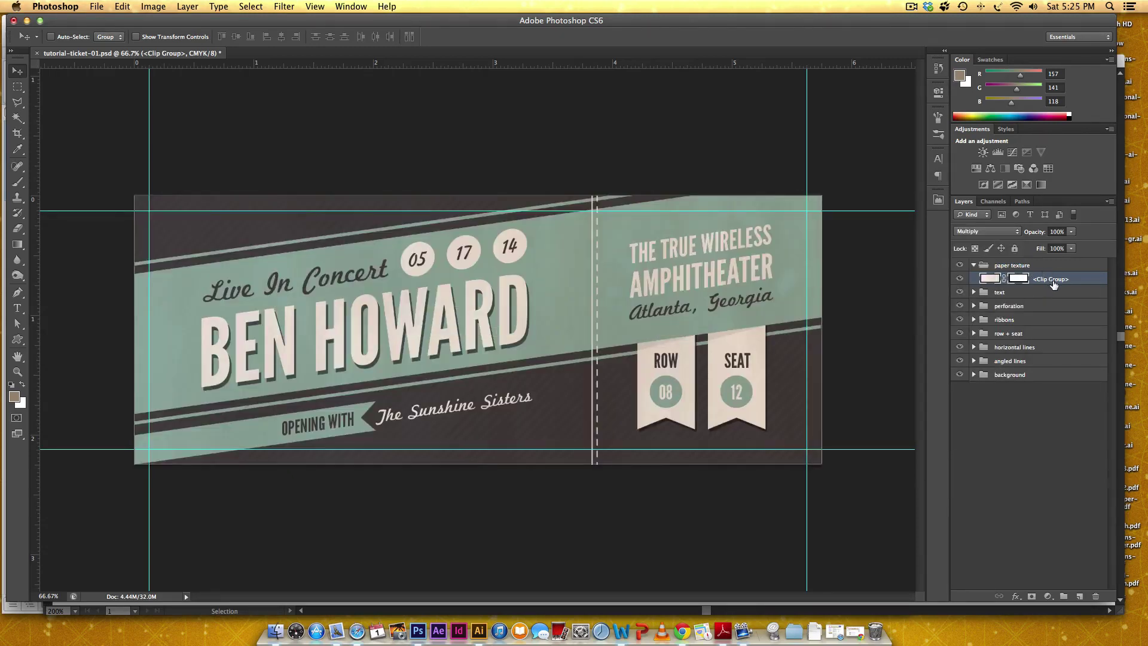
double_click(1052, 281)
click(1111, 219)
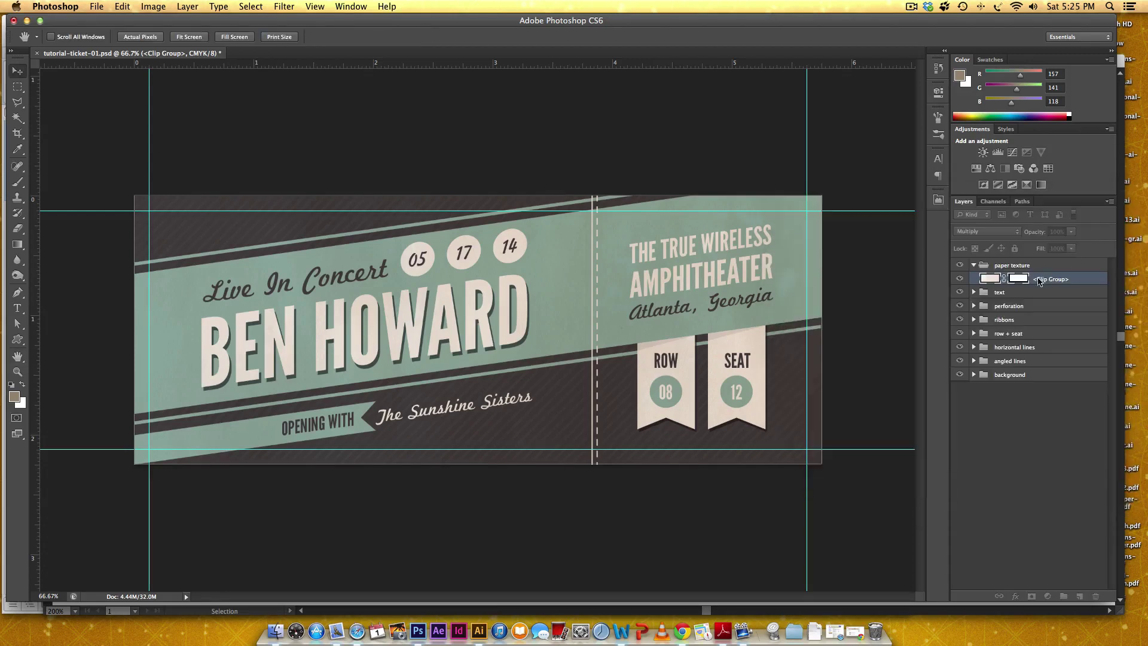
text(texture)
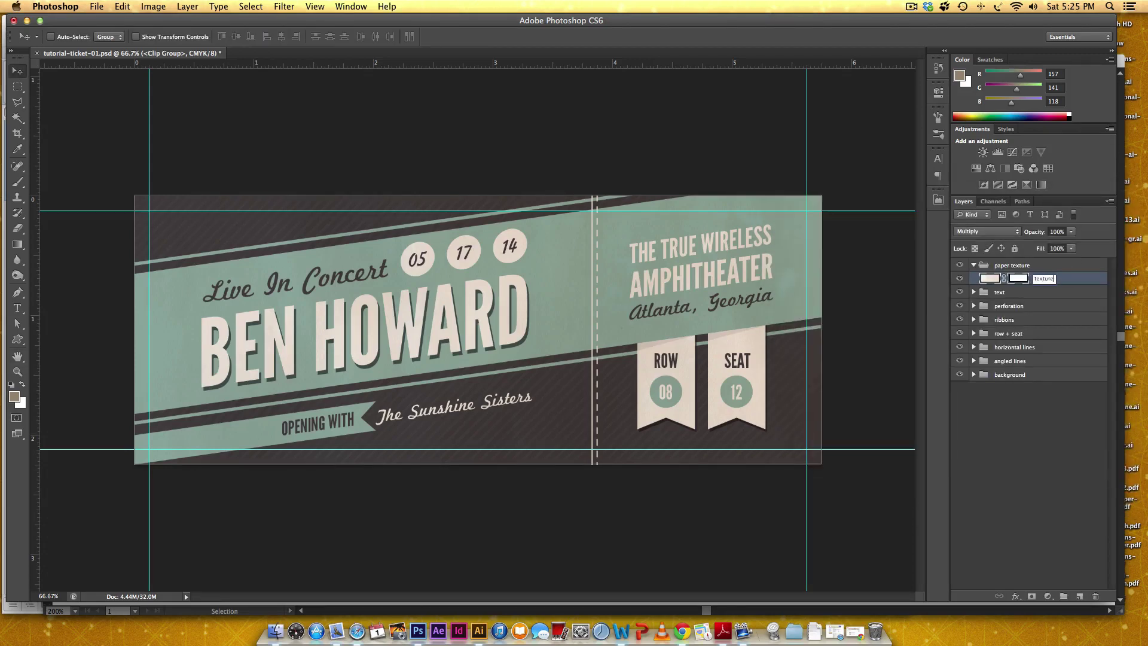
key(Return)
click(974, 265)
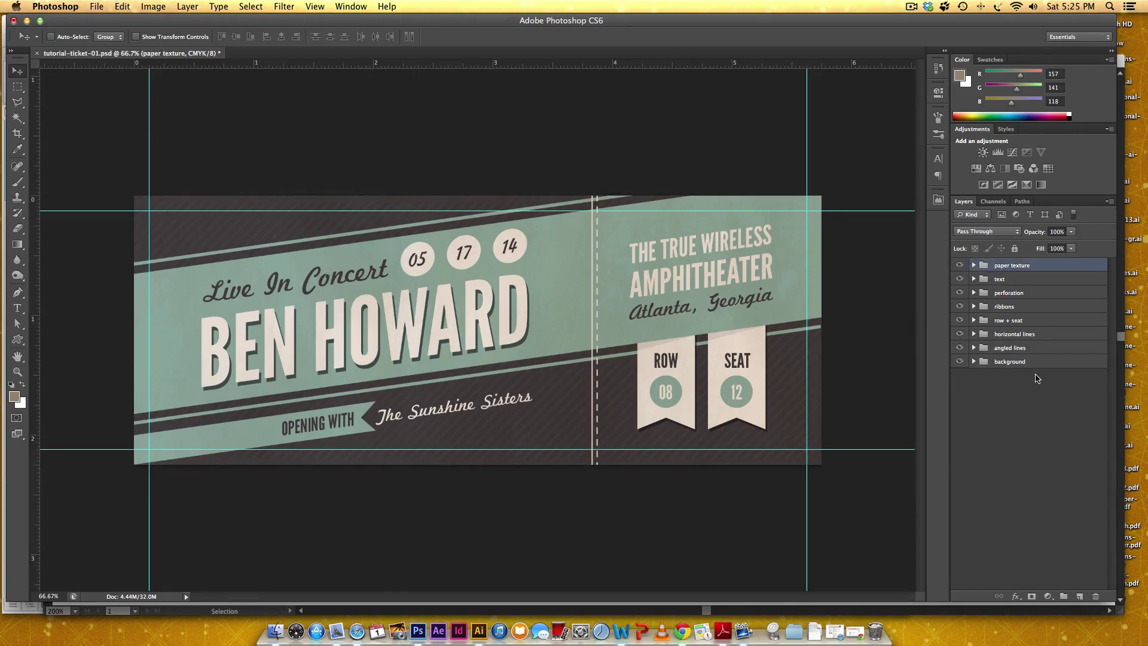
Step: Save the ticket PSD with Cmd+S
key(super+s)
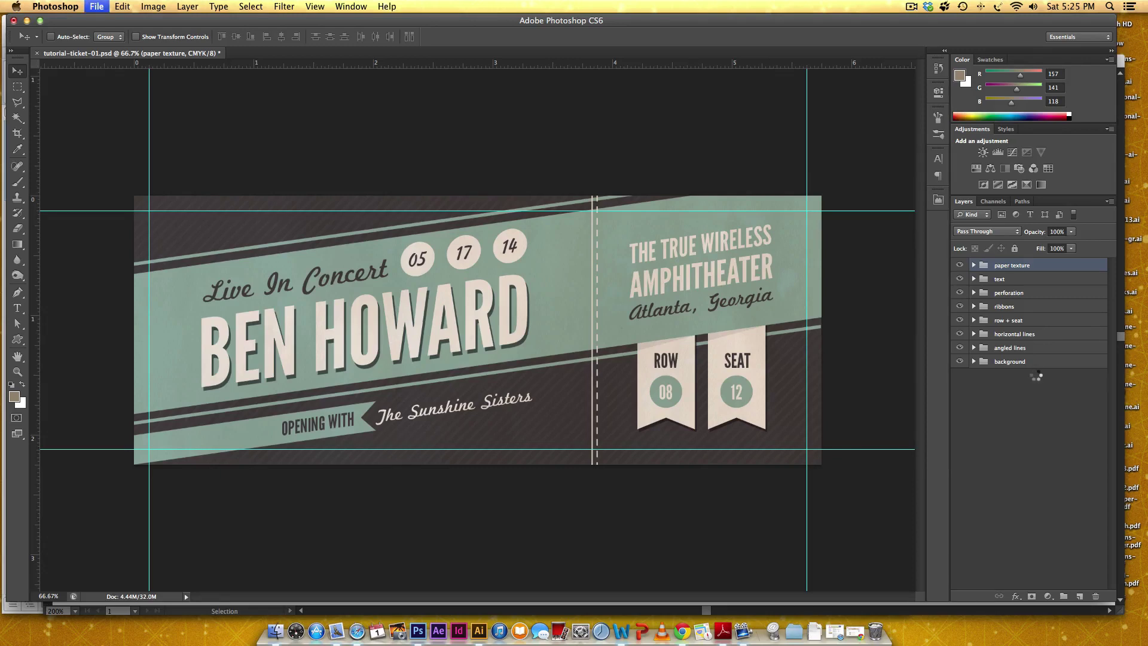